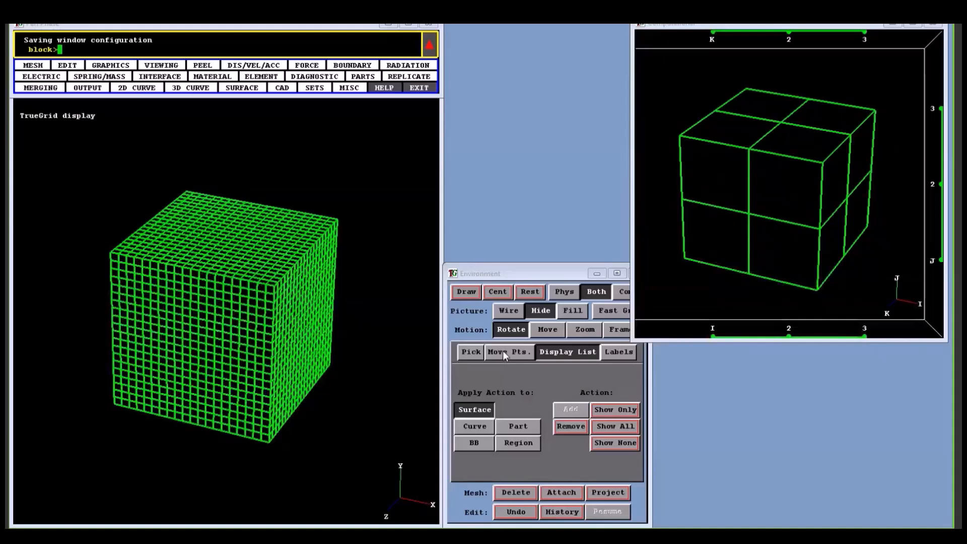
Step: In Move Points mode, pull the top face's centre vertex upwards to about 1.957, 3.469, 1.869 in XYZ
{"action": "left_click", "coordinate": [503, 352]}
{"action": "middle_click_drag", "start_coordinate": [331, 282], "coordinate": [270, 252]}
{"action": "left_click_drag", "start_coordinate": [230, 230], "coordinate": [233, 188]}
Step: Move mesh vertex 1 2 3 outwards to about 0.657, 2.232, 3.132 and vertex 3 2 3 to about 3.337, 2.056, 2.990
{"action": "middle_click_drag", "start_coordinate": [274, 319], "coordinate": [217, 388]}
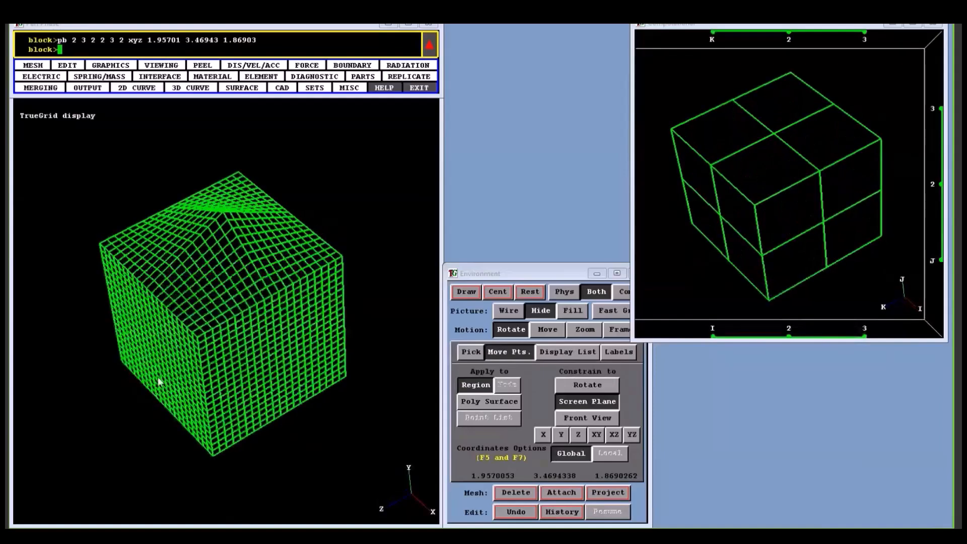
{"action": "left_click_drag", "start_coordinate": [112, 310], "coordinate": [84, 282]}
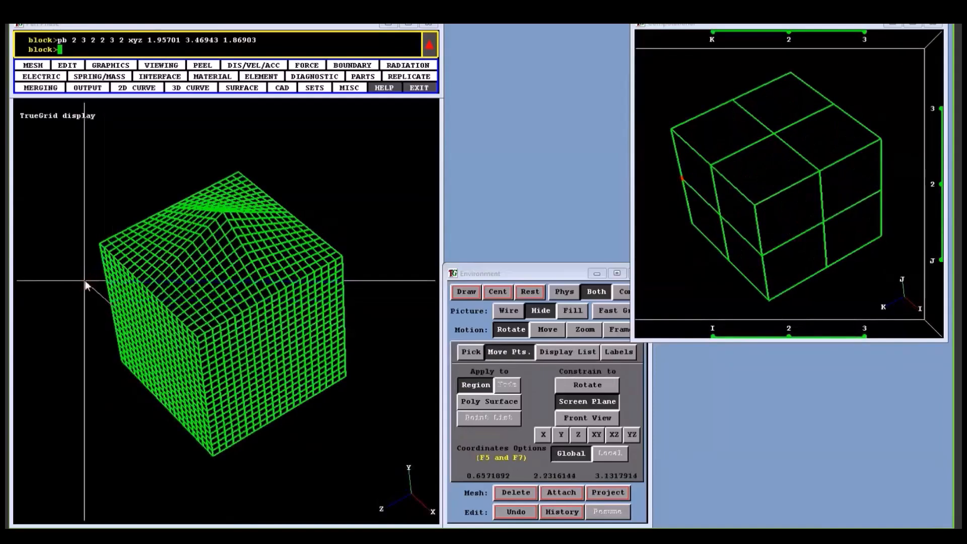
{"action": "middle_click_drag", "start_coordinate": [216, 371], "coordinate": [310, 404]}
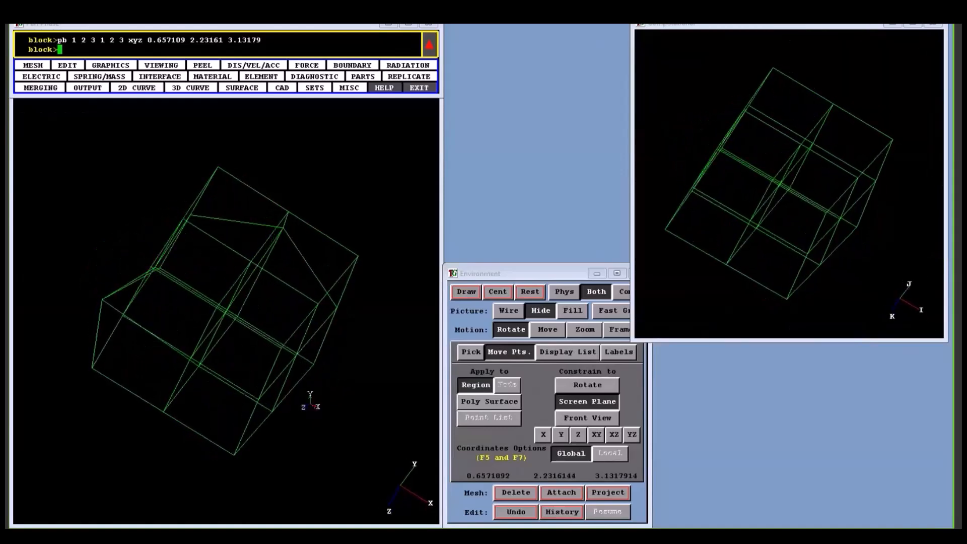
{"action": "left_click_drag", "start_coordinate": [272, 410], "coordinate": [300, 424]}
Step: Move corner vertex 3 3 1 to about 2.969, 2.979, 0.712 and corner vertex 3 1 1 to about 3.042, 1.073, 1.474
{"action": "middle_click_drag", "start_coordinate": [343, 387], "coordinate": [151, 315]}
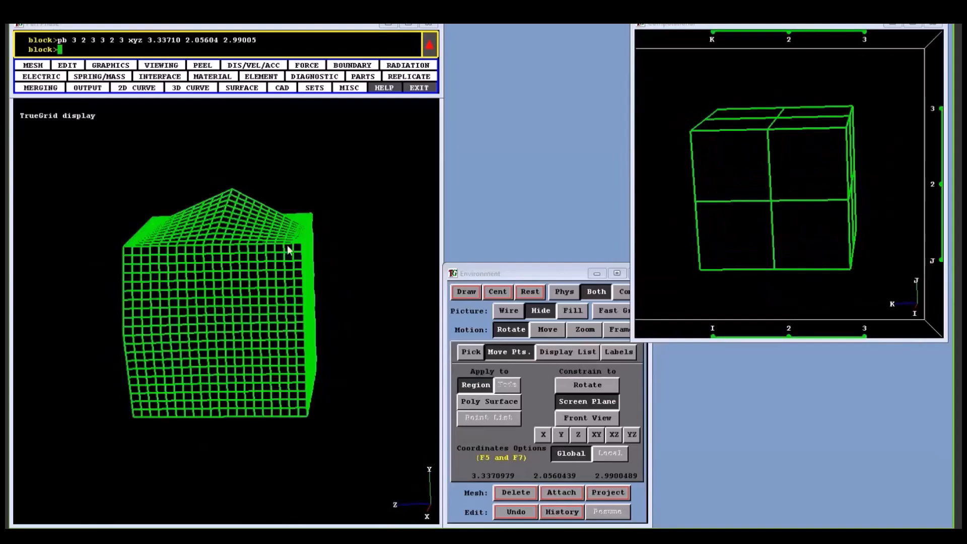
{"action": "left_click_drag", "start_coordinate": [297, 252], "coordinate": [328, 244]}
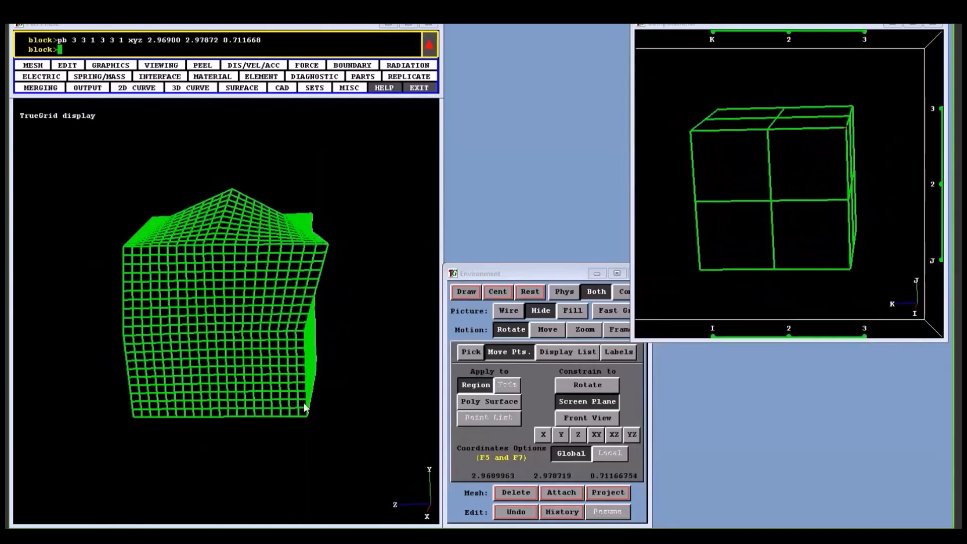
{"action": "left_click_drag", "start_coordinate": [308, 417], "coordinate": [286, 417]}
{"action": "middle_click_drag", "start_coordinate": [285, 416], "coordinate": [272, 477]}
{"action": "middle_click_drag", "start_coordinate": [242, 402], "coordinate": [338, 443]}
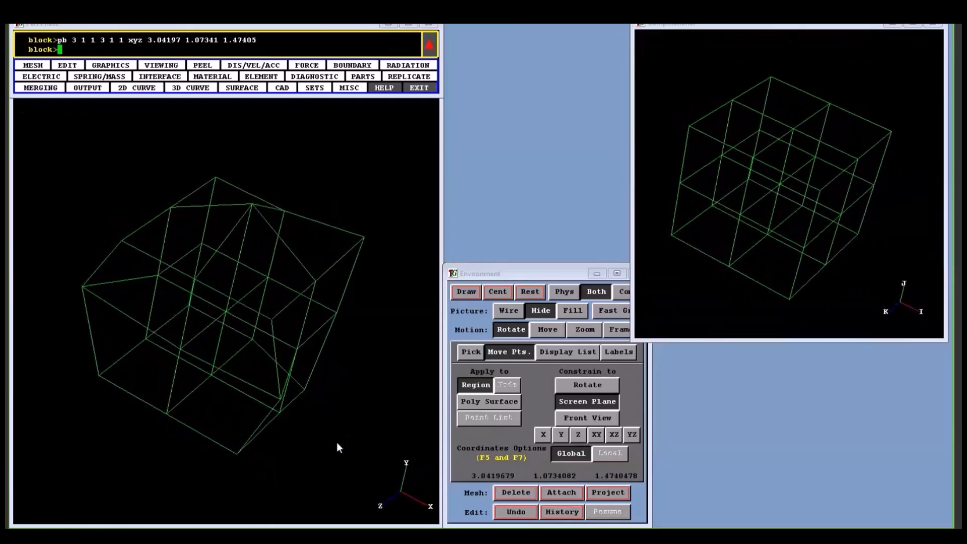
{"action": "middle_click_drag", "start_coordinate": [321, 382], "coordinate": [306, 372]}
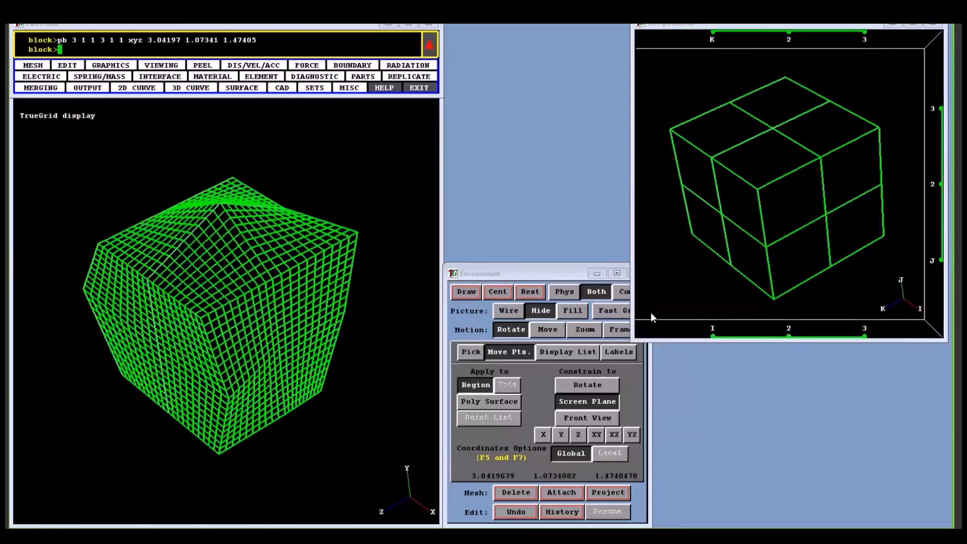
Step: Highlight I-partitions 1 and 2 and examine where they run on the deformed mesh
{"action": "left_click_drag", "start_coordinate": [715, 337], "coordinate": [789, 336]}
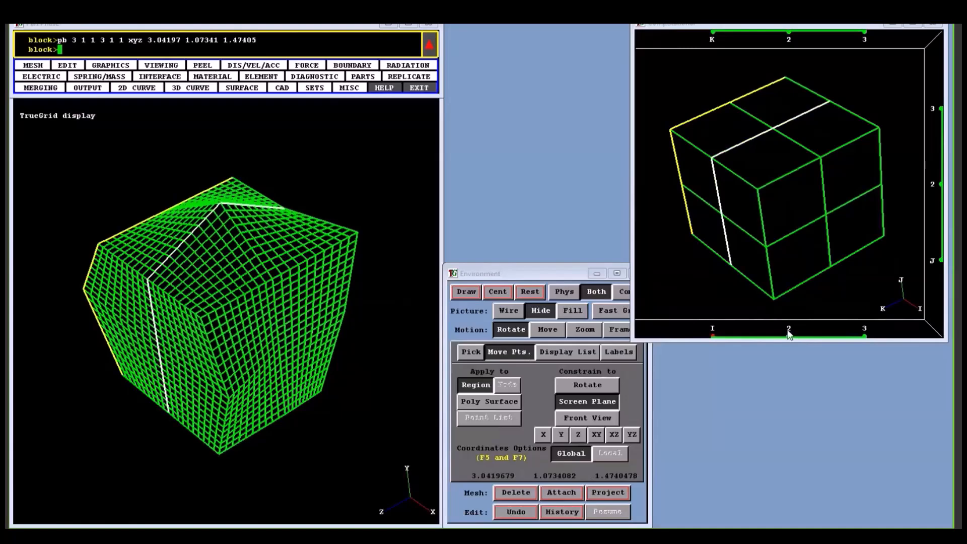
{"action": "left_click_drag", "start_coordinate": [227, 298], "coordinate": [309, 295]}
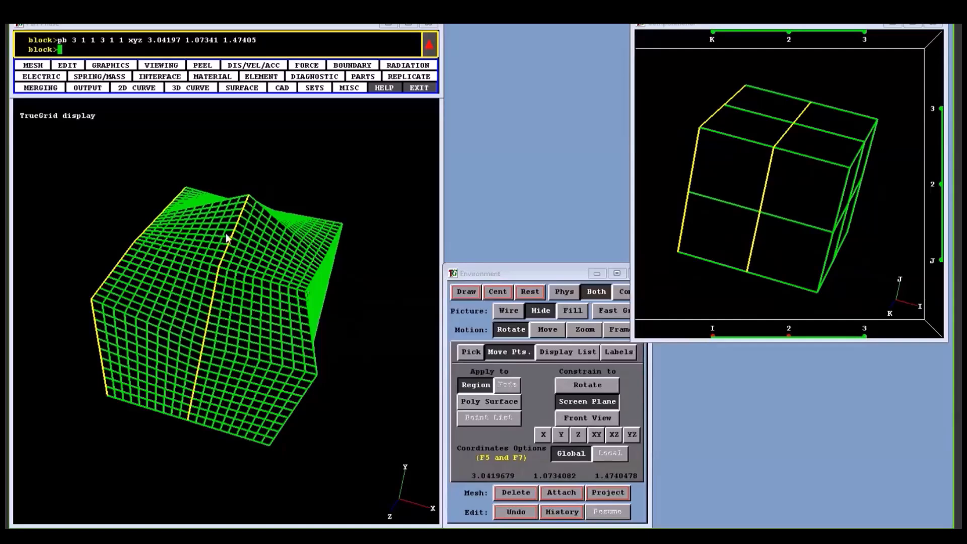
{"action": "left_click_drag", "start_coordinate": [303, 216], "coordinate": [337, 228]}
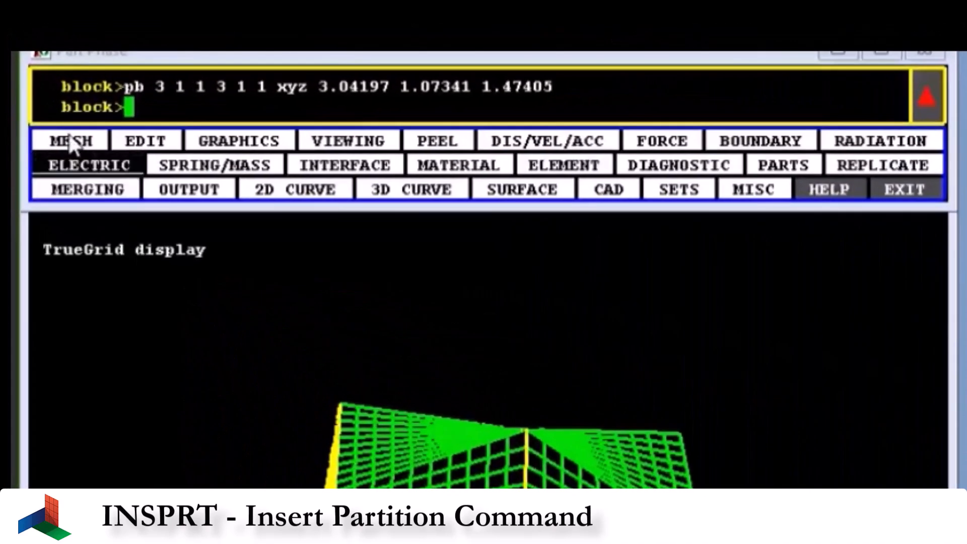
Step: Insert a regular I-partition on the right side of the parent partition at i-index 1, with 5 elements to the new partition
{"action": "left_click", "coordinate": [67, 142]}
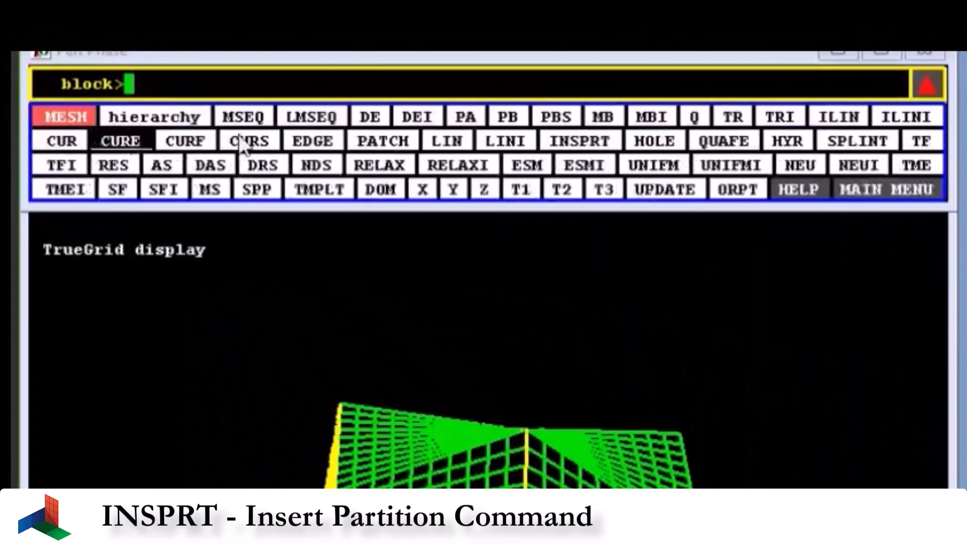
{"action": "left_click", "coordinate": [554, 137]}
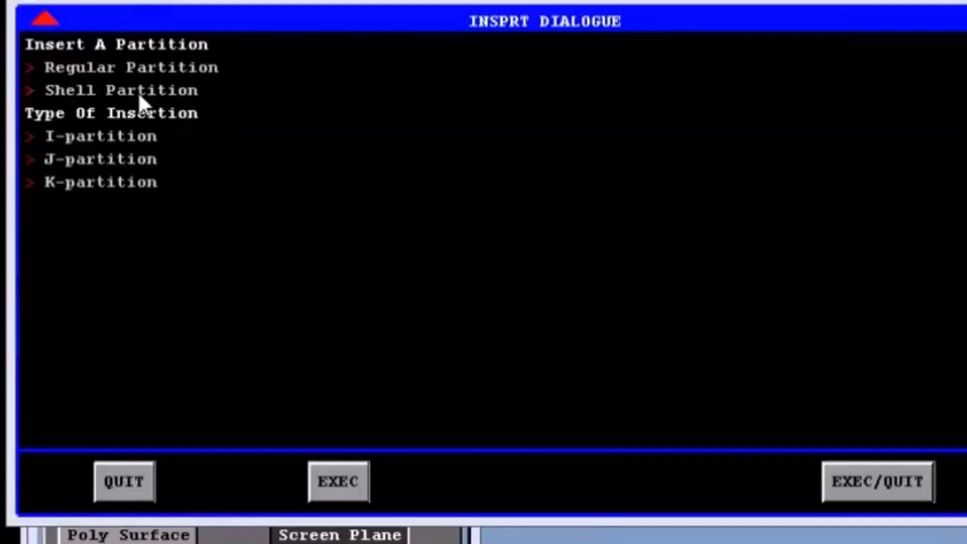
{"action": "left_click", "coordinate": [136, 66]}
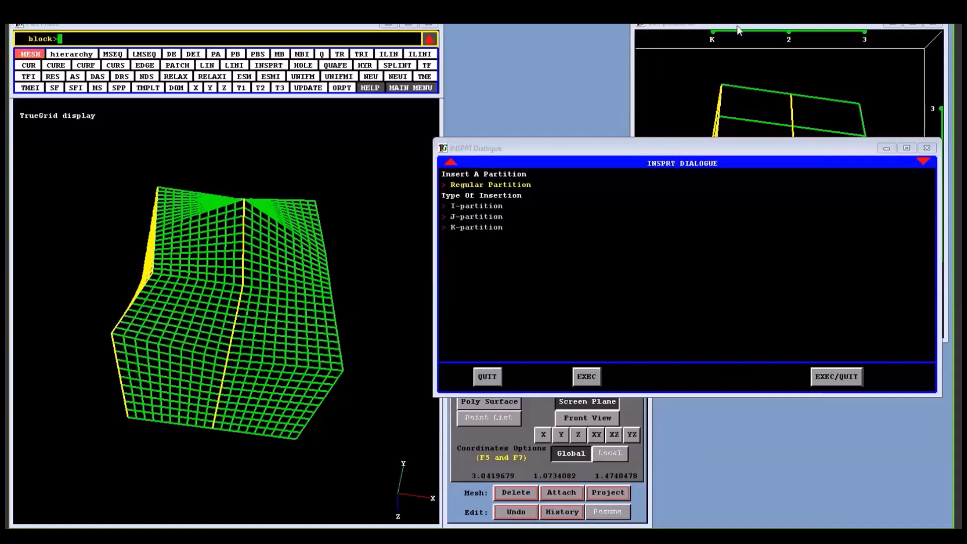
{"action": "left_click", "coordinate": [737, 25]}
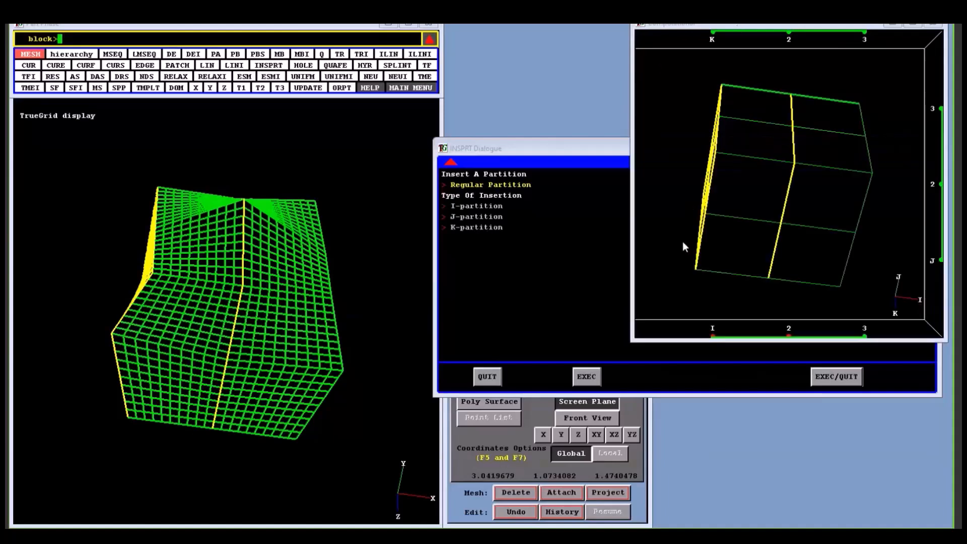
{"action": "left_click", "coordinate": [455, 207]}
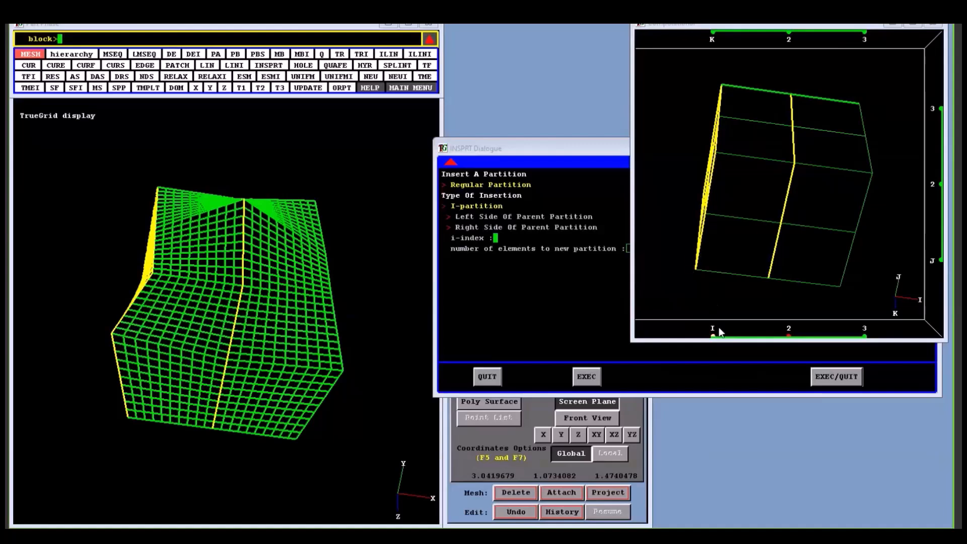
{"action": "type", "text": "1"}
{"action": "key", "text": "Return"}
{"action": "left_click", "coordinate": [567, 147]}
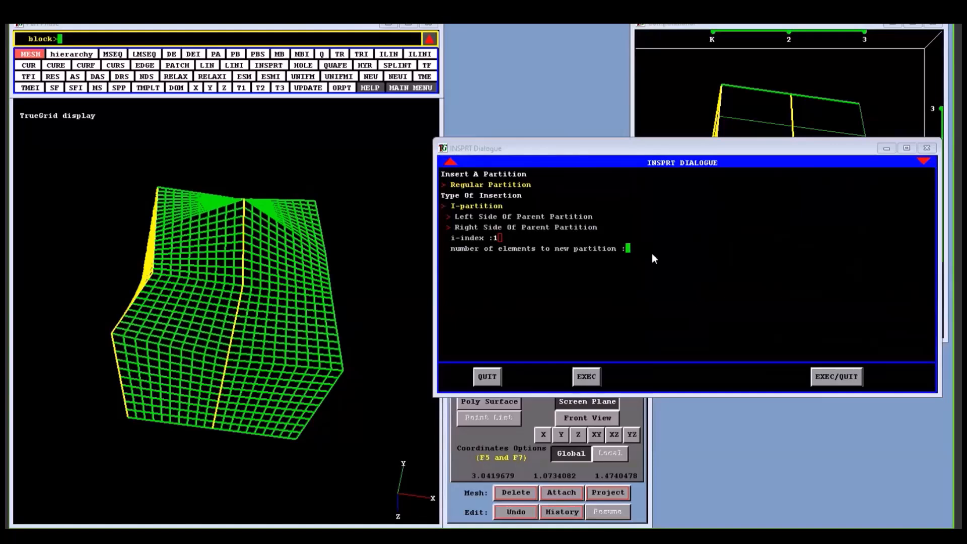
{"action": "left_click", "coordinate": [517, 228]}
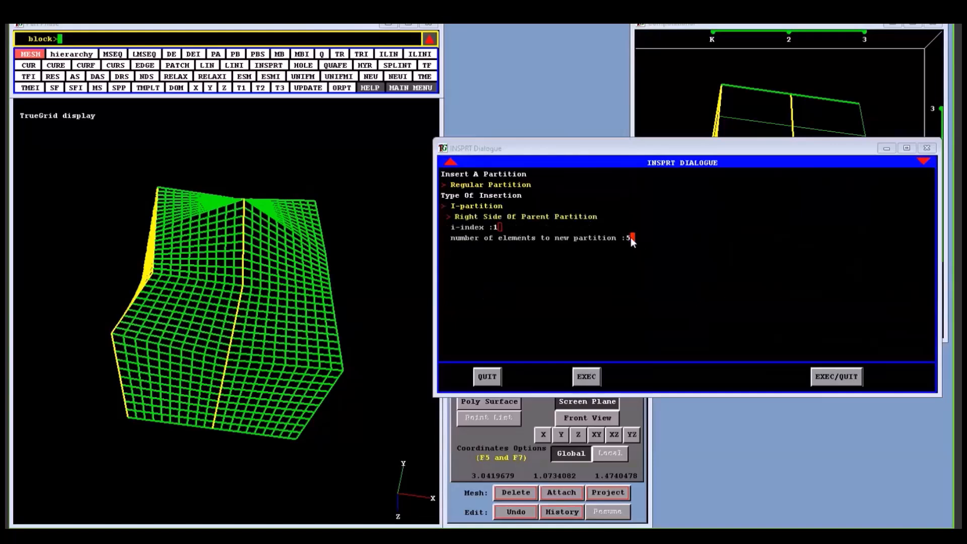
{"action": "left_click", "coordinate": [837, 377]}
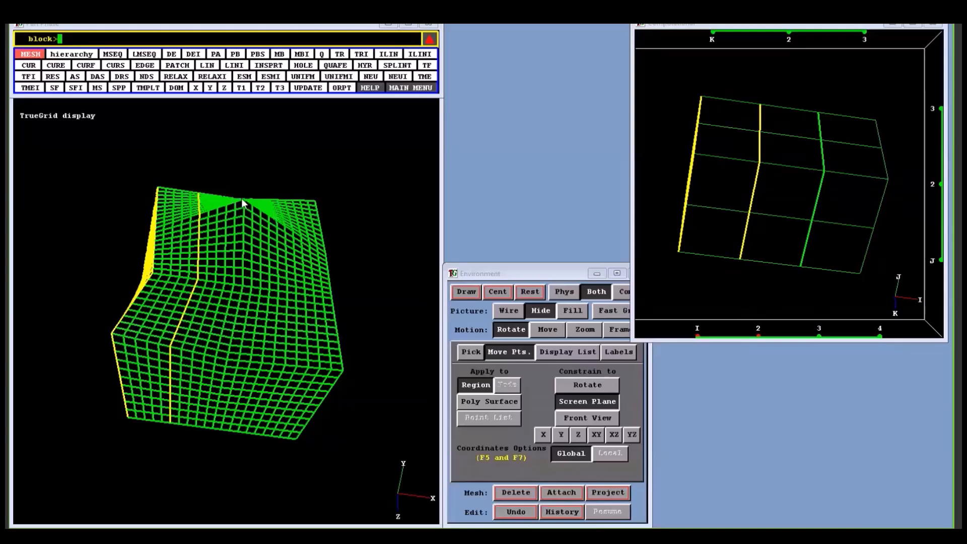
Step: Highlight I-partitions 1 to 3 and examine the newly inserted partition from several sides of the mesh
{"action": "left_click_drag", "start_coordinate": [758, 338], "coordinate": [820, 337]}
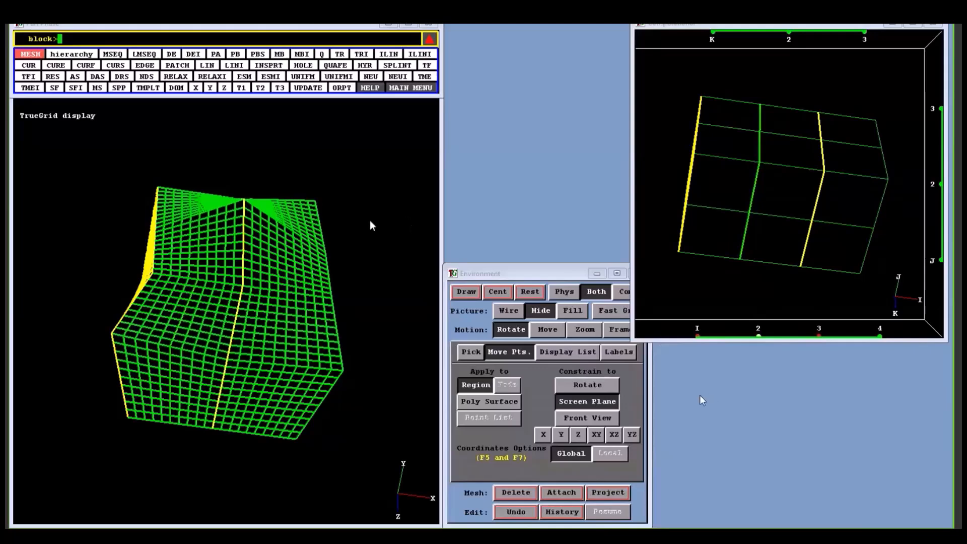
{"action": "left_click_drag", "start_coordinate": [384, 229], "coordinate": [383, 221]}
{"action": "middle_click_drag", "start_coordinate": [383, 216], "coordinate": [374, 220]}
{"action": "middle_click_drag", "start_coordinate": [236, 250], "coordinate": [452, 358]}
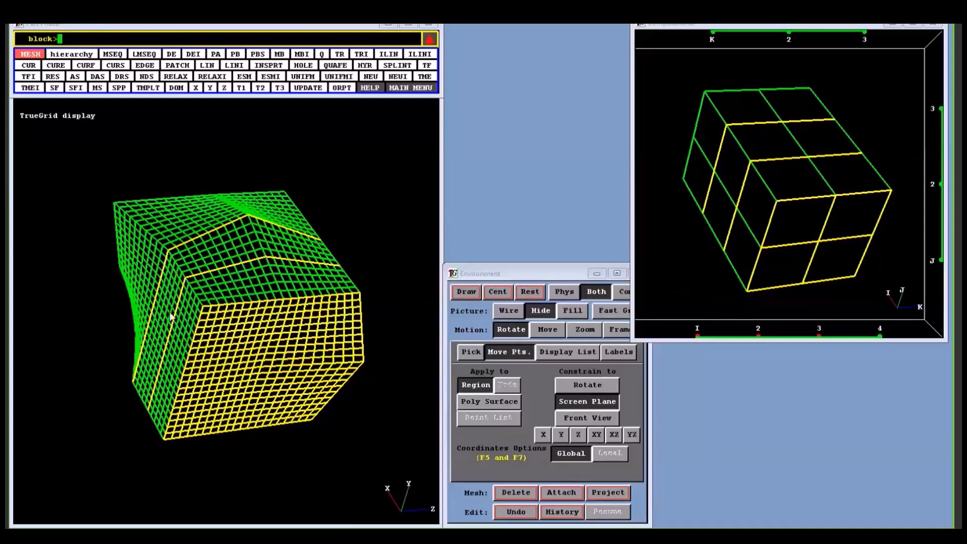
{"action": "left_click_drag", "start_coordinate": [350, 333], "coordinate": [236, 291]}
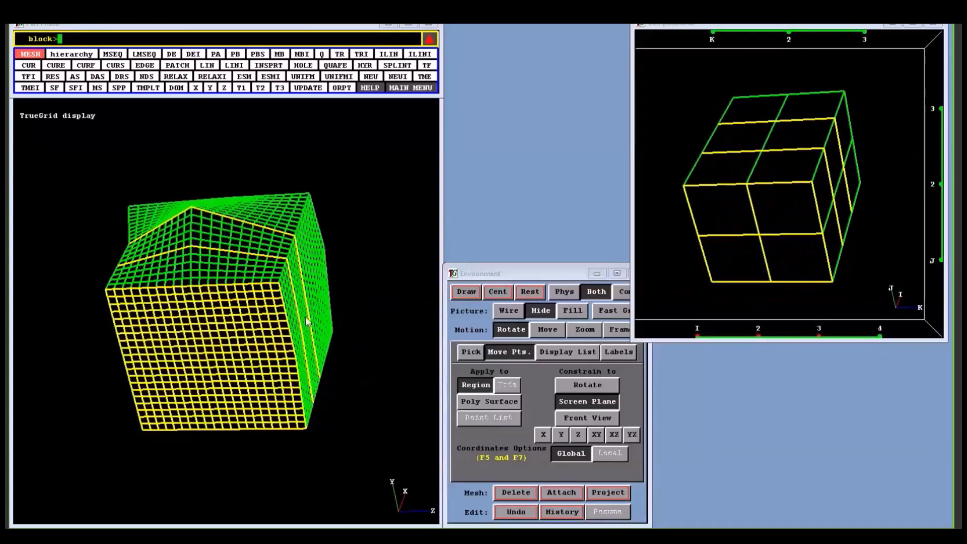
{"action": "middle_click_drag", "start_coordinate": [237, 309], "coordinate": [355, 287]}
{"action": "left_click_drag", "start_coordinate": [355, 287], "coordinate": [313, 275]}
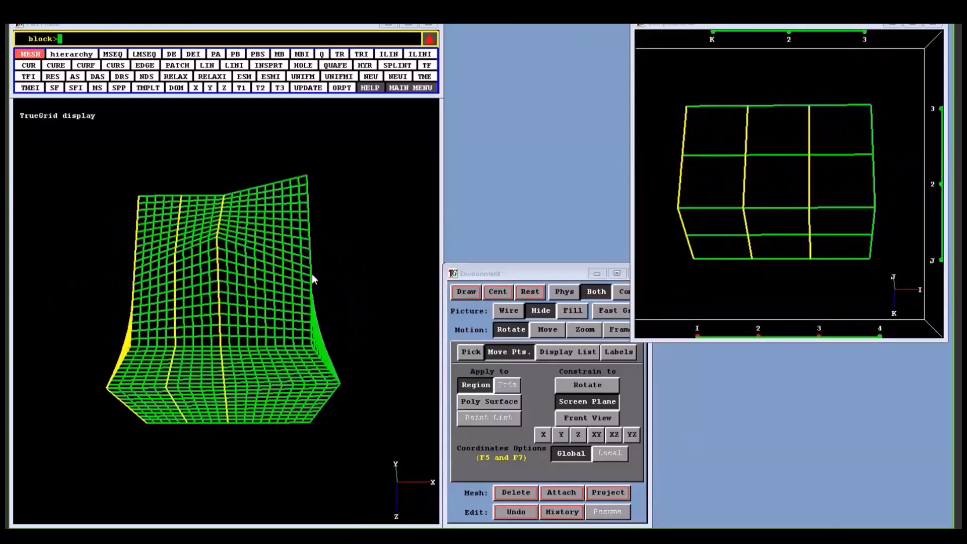
Step: Insert a regular I-partition on the left side of the parent partition at i-index 4, with 3 elements to the new partition
{"action": "left_click", "coordinate": [881, 330]}
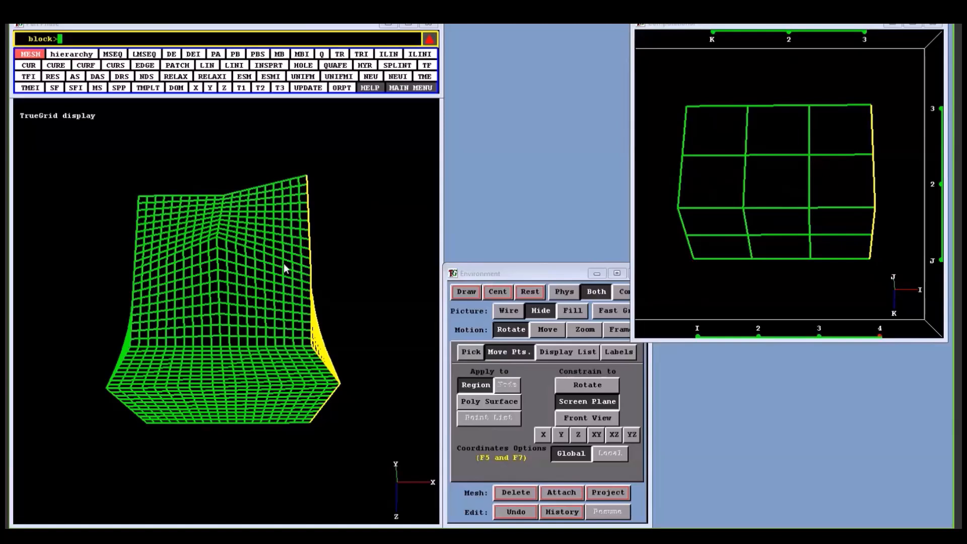
{"action": "left_click", "coordinate": [268, 65]}
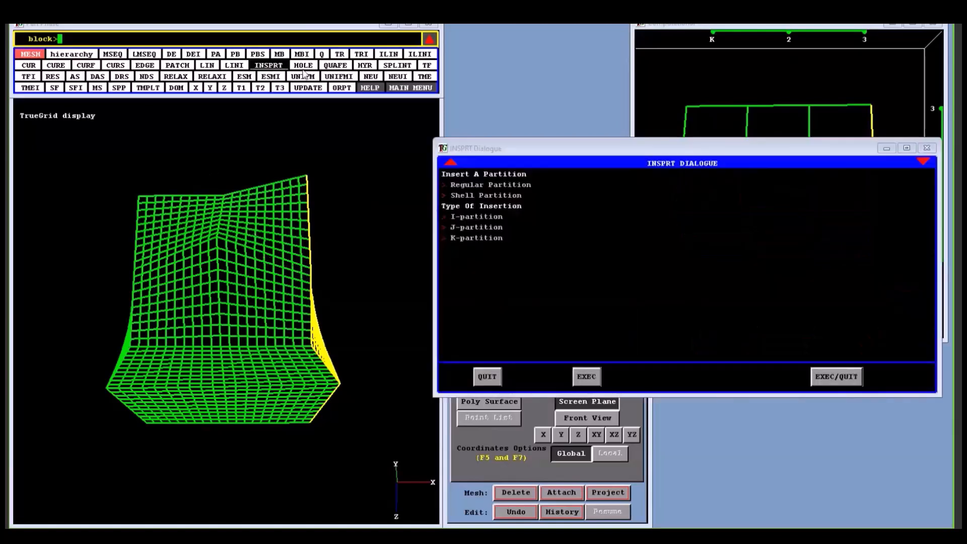
{"action": "left_click", "coordinate": [470, 185]}
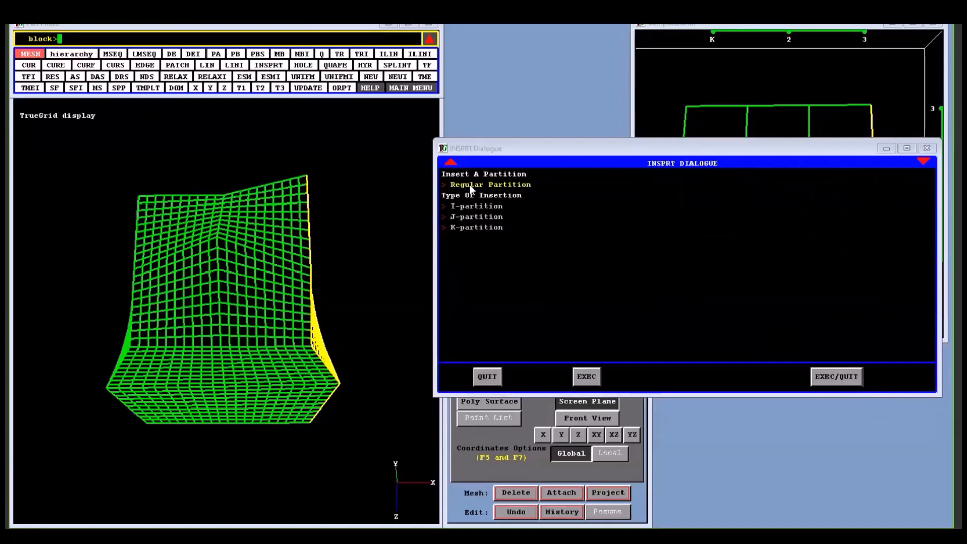
{"action": "left_click", "coordinate": [472, 207]}
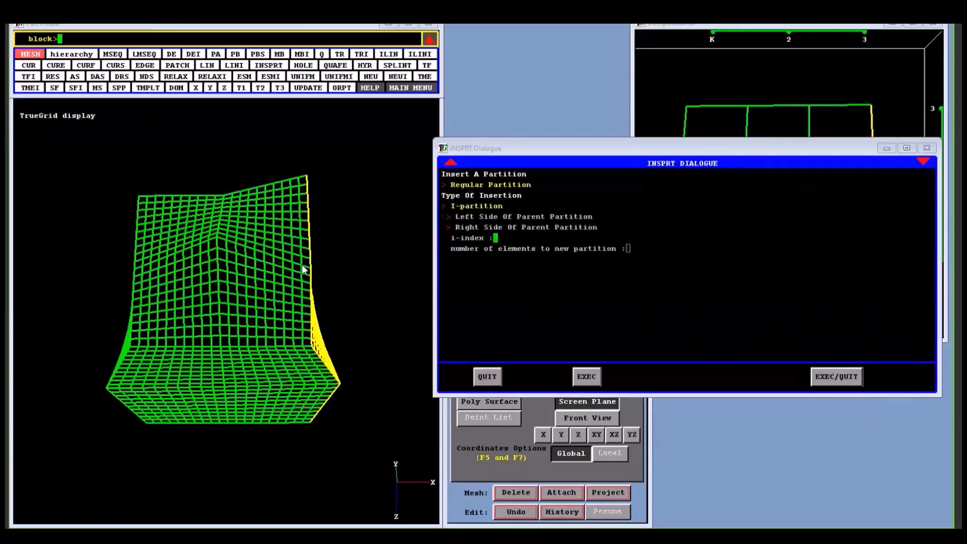
{"action": "left_click", "coordinate": [485, 217]}
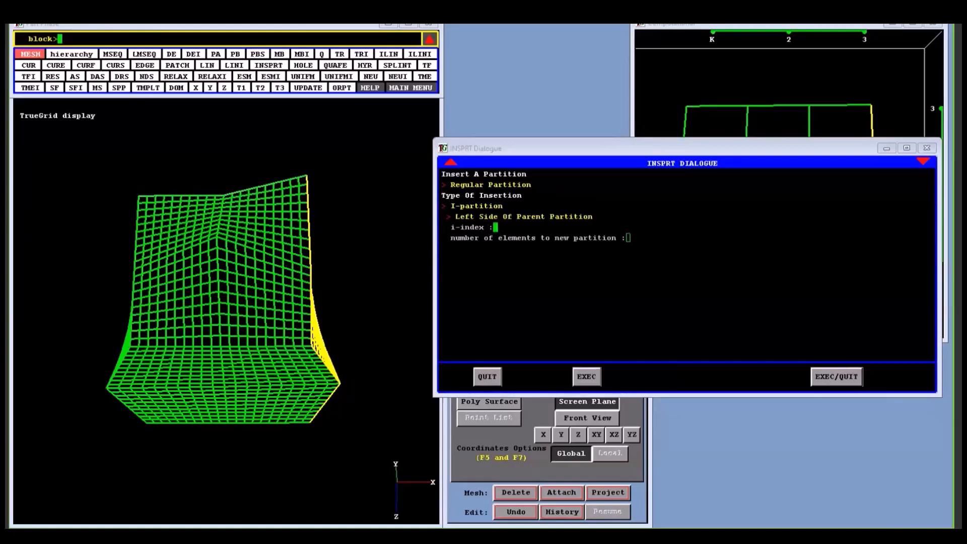
{"action": "left_click", "coordinate": [798, 26]}
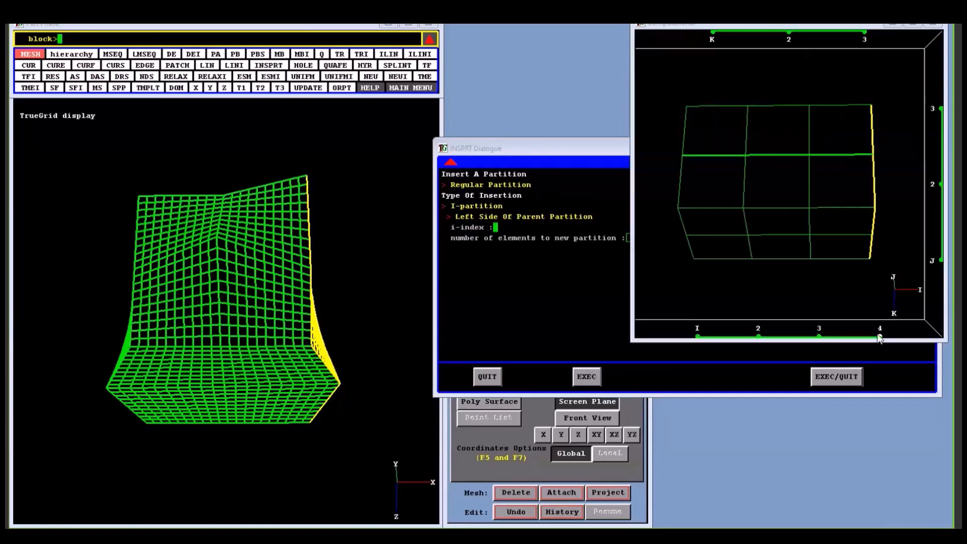
{"action": "left_click", "coordinate": [603, 235]}
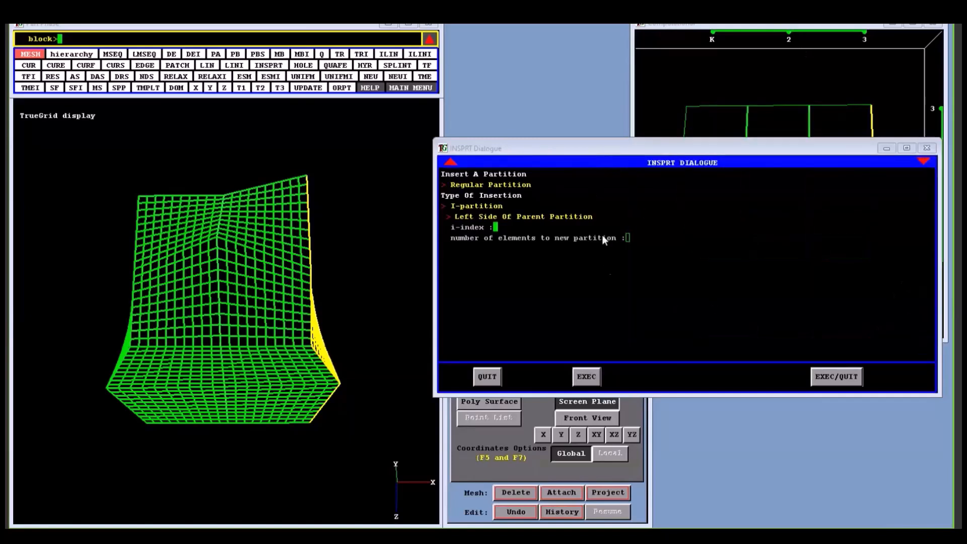
{"action": "type", "text": "4"}
{"action": "key", "text": "Return"}
{"action": "type", "text": "3"}
{"action": "left_click", "coordinate": [822, 378]}
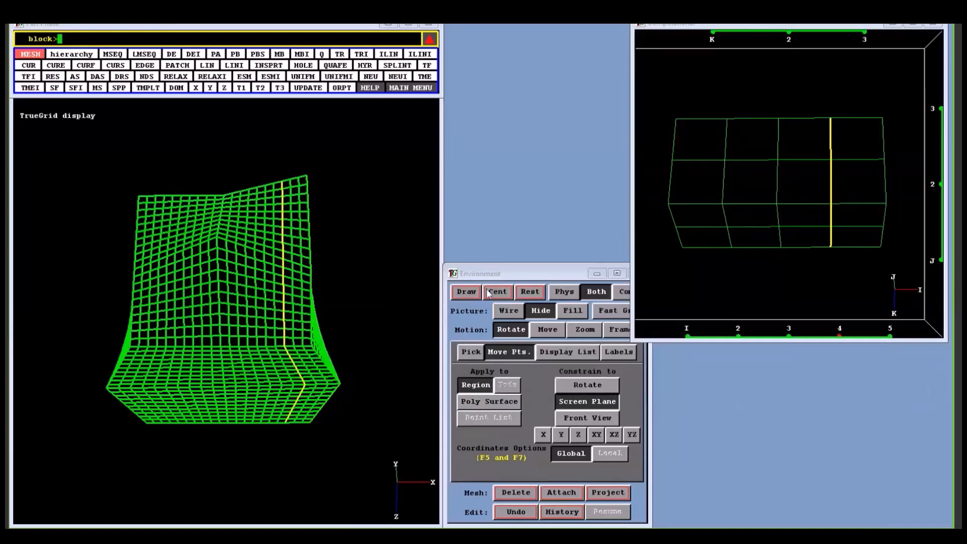
Step: Highlight all five I-partitions and examine their positions from different sides of the mesh
{"action": "left_click", "coordinate": [890, 334]}
{"action": "left_click", "coordinate": [790, 332]}
{"action": "left_click", "coordinate": [759, 332]}
{"action": "left_click", "coordinate": [686, 333]}
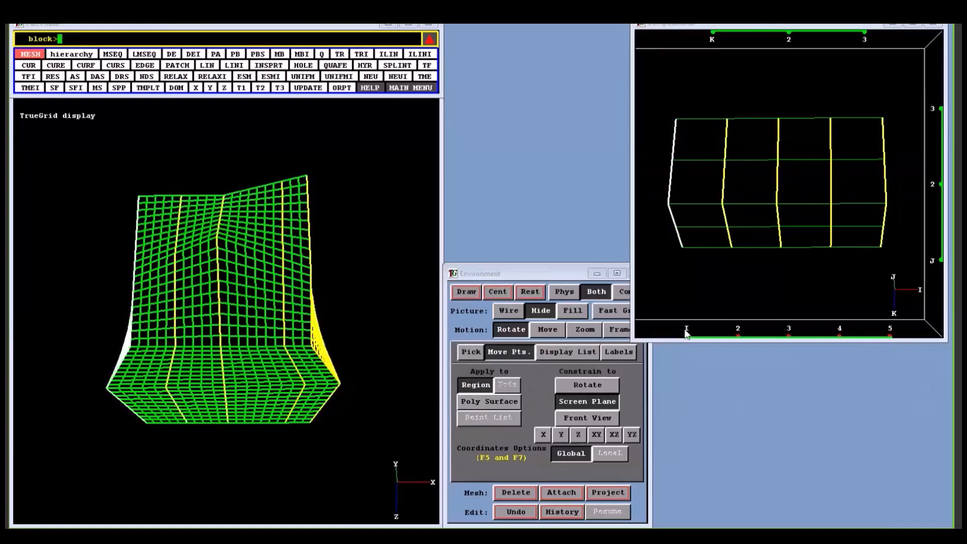
{"action": "middle_click_drag", "start_coordinate": [333, 394], "coordinate": [297, 305]}
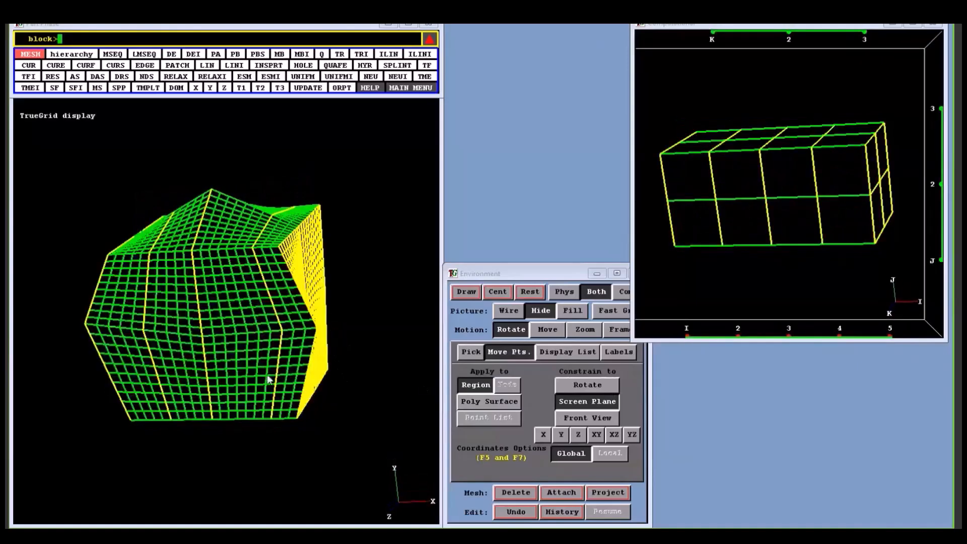
{"action": "middle_click_drag", "start_coordinate": [322, 346], "coordinate": [399, 349]}
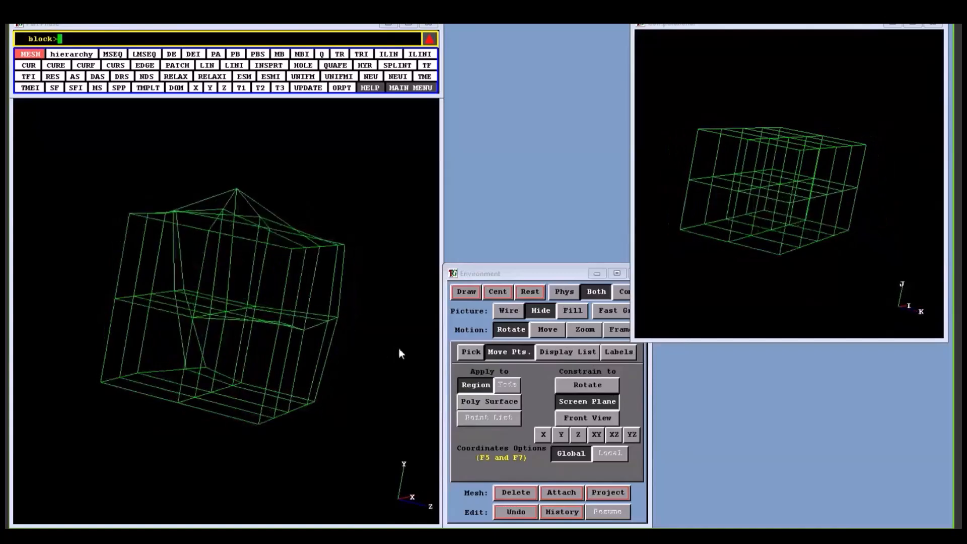
{"action": "middle_click_drag", "start_coordinate": [276, 318], "coordinate": [370, 433]}
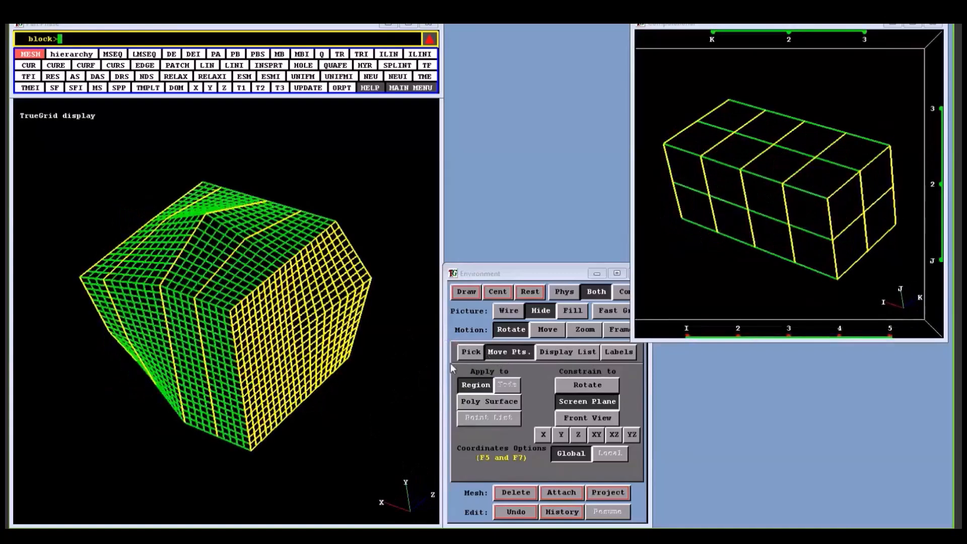
Step: Show only the highlighted I-partition regions in the display and examine the partition faces from several sides
{"action": "left_click", "coordinate": [567, 353]}
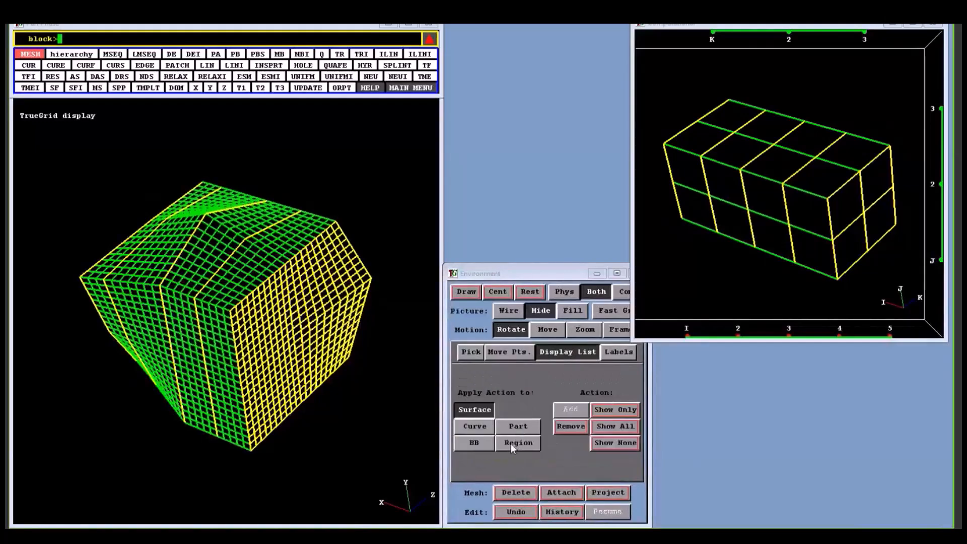
{"action": "left_click", "coordinate": [511, 443]}
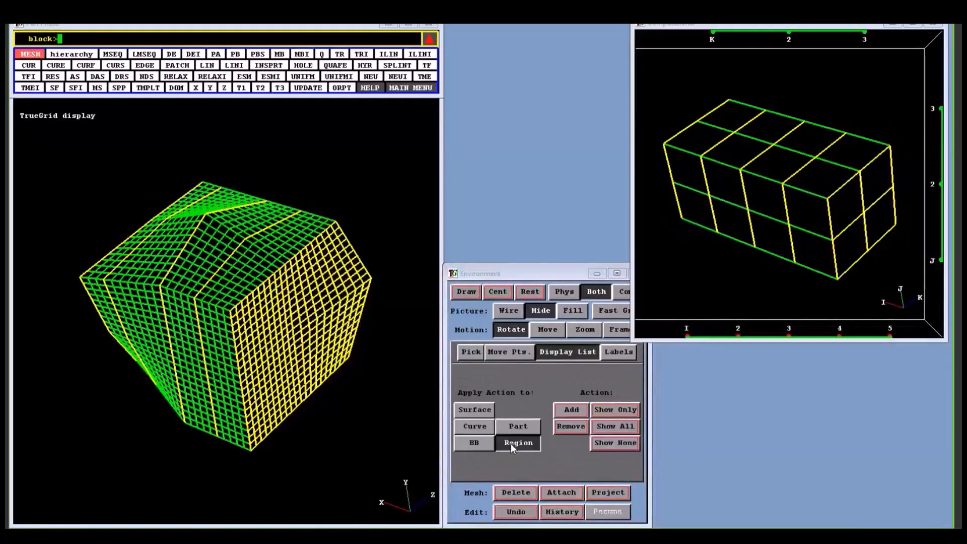
{"action": "left_click", "coordinate": [604, 415]}
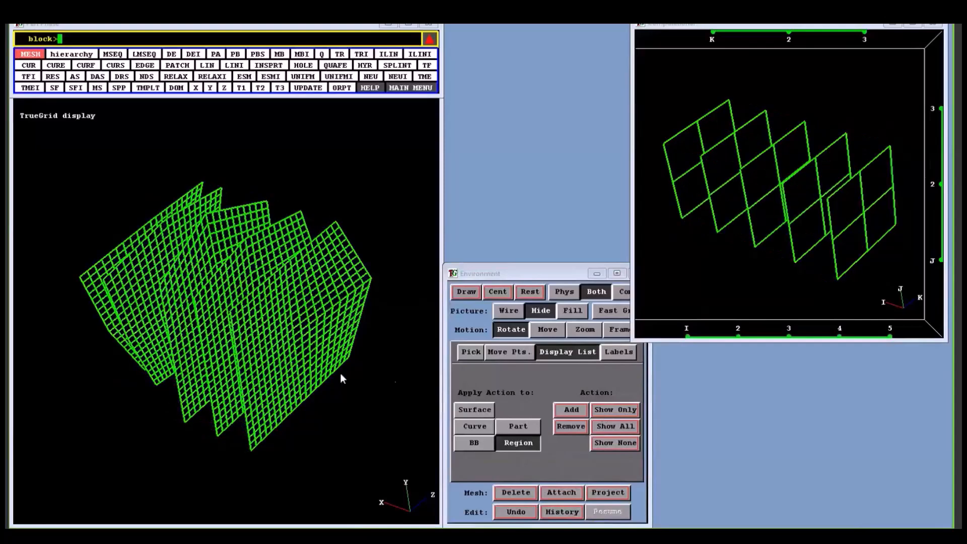
{"action": "left_click_drag", "start_coordinate": [327, 375], "coordinate": [161, 441]}
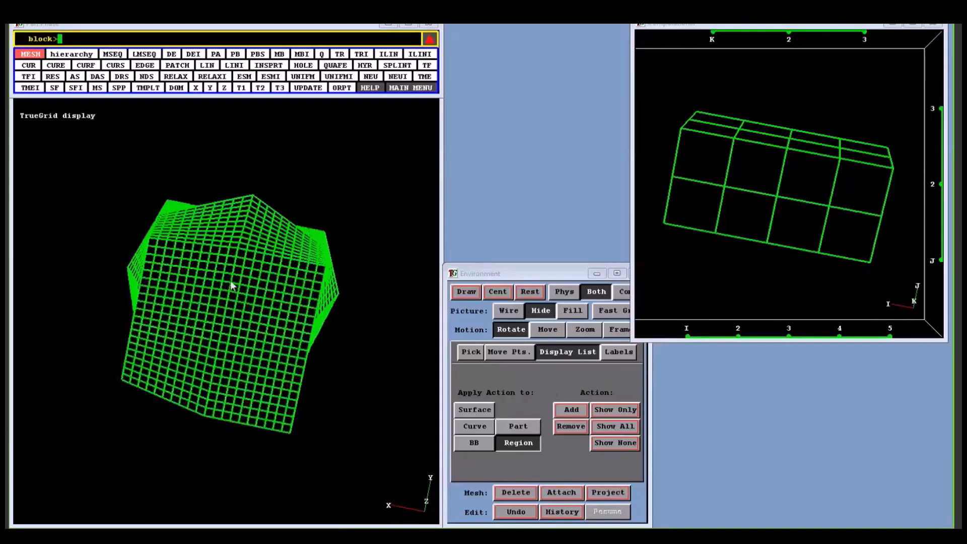
{"action": "left_click_drag", "start_coordinate": [234, 283], "coordinate": [217, 343]}
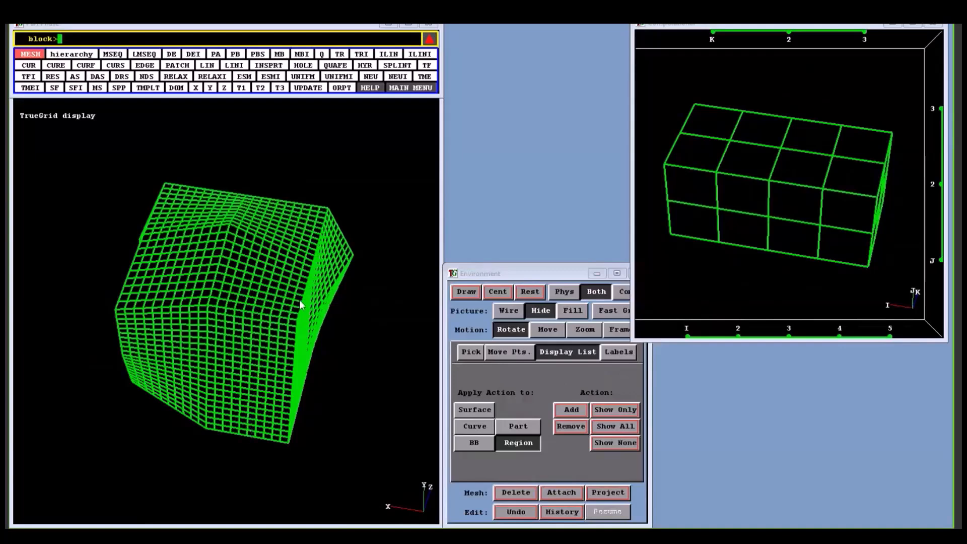
Step: Insert a regular I-partition on the right side of the parent partition at i-index 5, with 5 elements to the new partition
{"action": "left_click", "coordinate": [890, 331]}
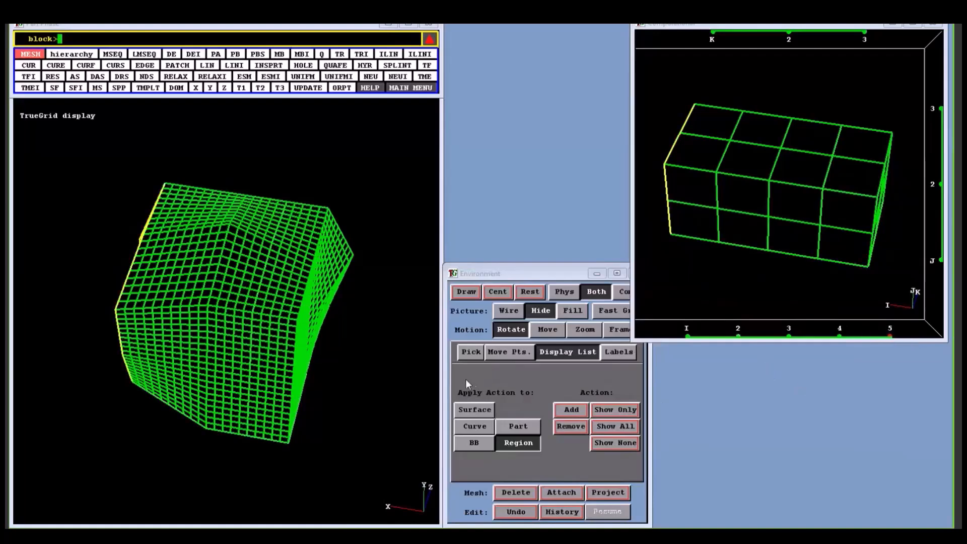
{"action": "left_click_drag", "start_coordinate": [347, 319], "coordinate": [283, 428]}
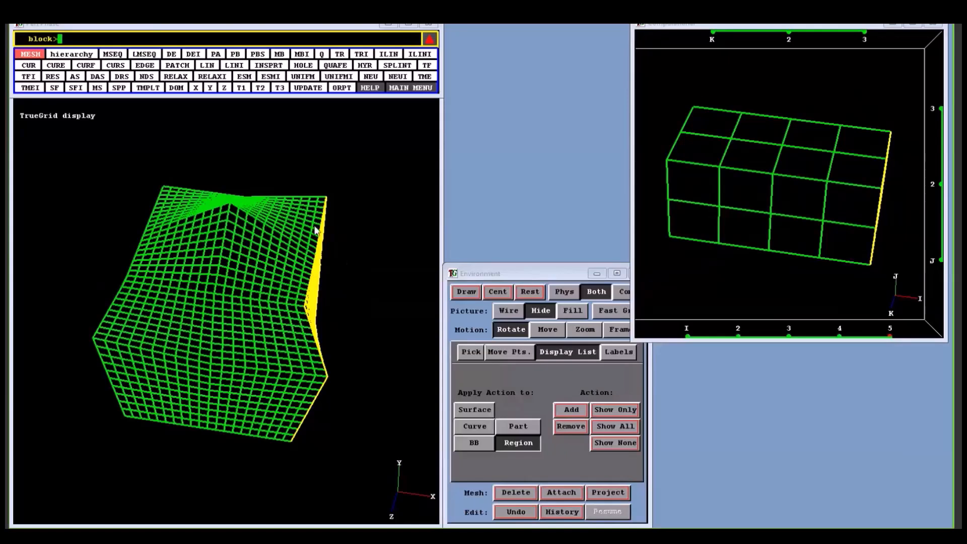
{"action": "left_click", "coordinate": [276, 66]}
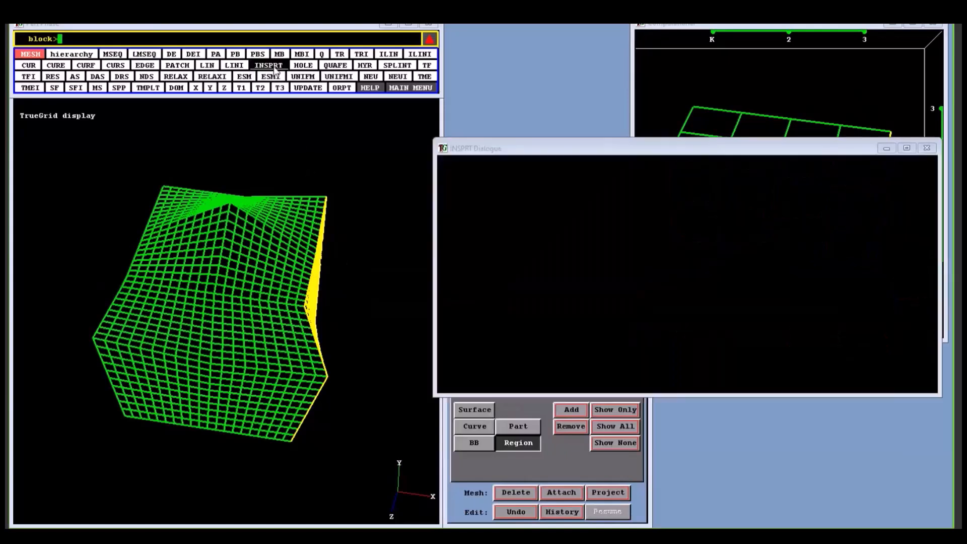
{"action": "left_click", "coordinate": [492, 185]}
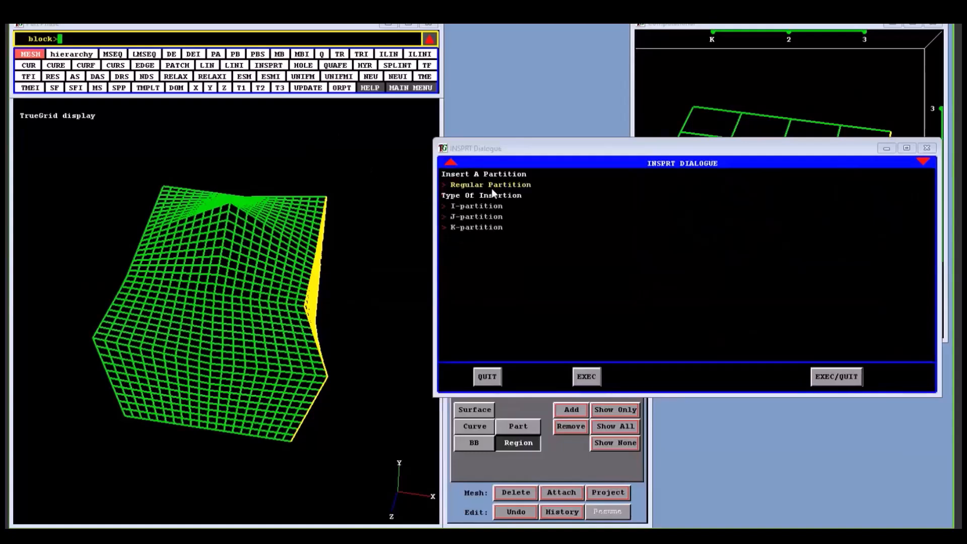
{"action": "left_click", "coordinate": [492, 206]}
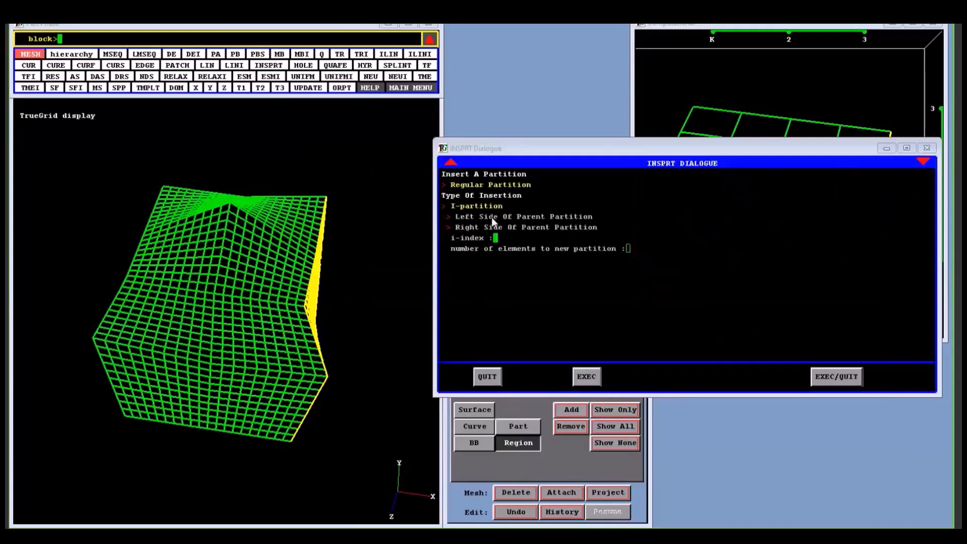
{"action": "left_click", "coordinate": [492, 228]}
{"action": "type", "text": "5"}
{"action": "key", "text": "Return"}
{"action": "type", "text": "5"}
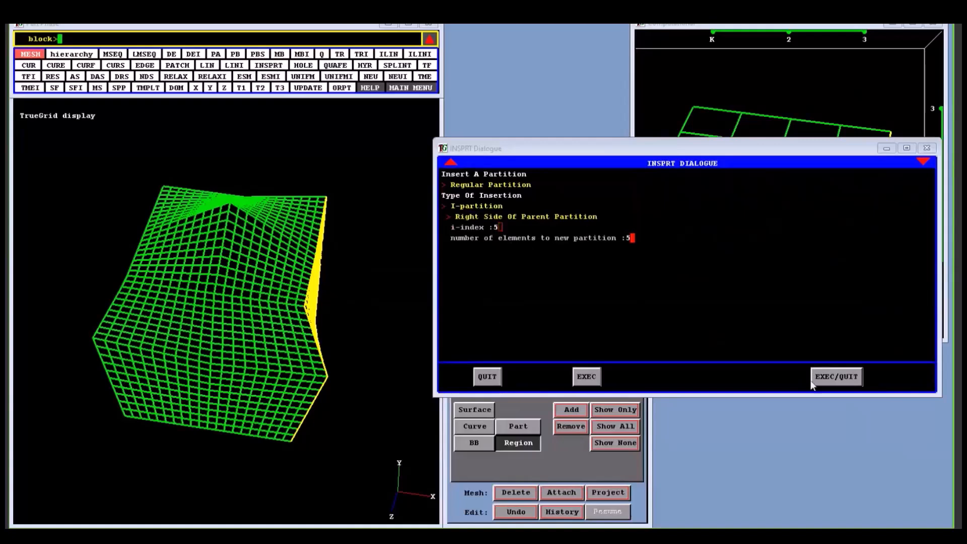
{"action": "left_click", "coordinate": [827, 377]}
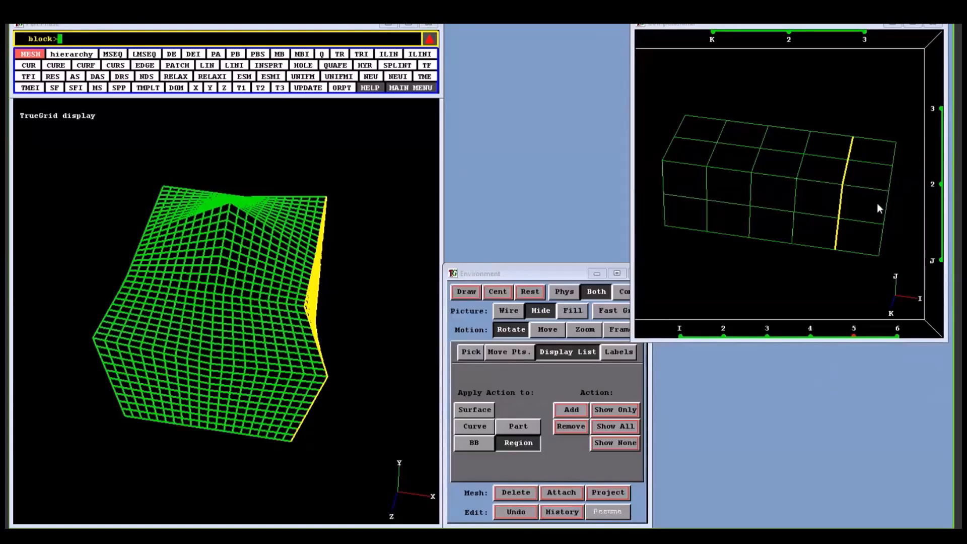
Step: Move the I-partition at i-index 6 about 0.357 outward, constrained to the X axis, and review the mesh
{"action": "left_click_drag", "start_coordinate": [872, 208], "coordinate": [893, 222]}
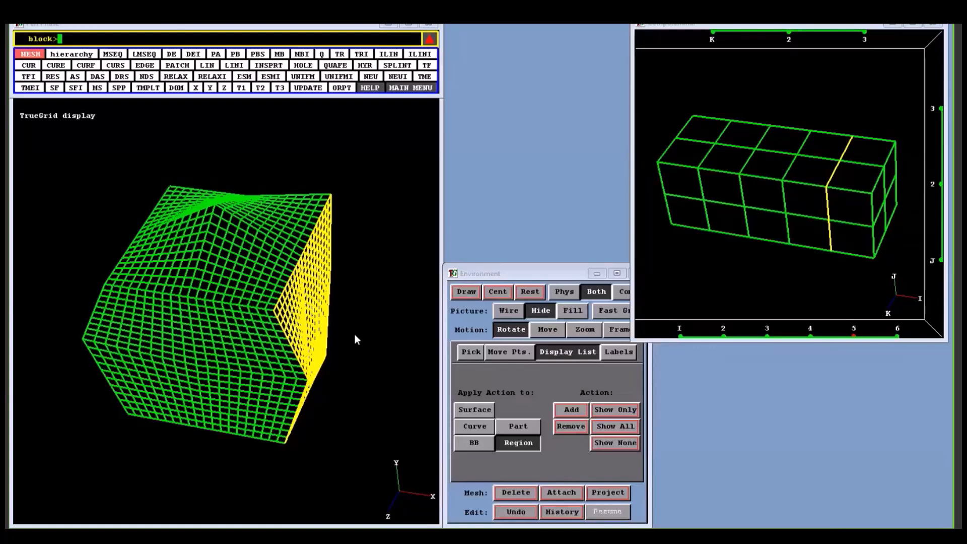
{"action": "mouse_move", "coordinate": [404, 326]}
{"action": "left_mouse_down"}
{"action": "mouse_move", "coordinate": [372, 253]}
{"action": "mouse_move", "coordinate": [410, 242]}
{"action": "mouse_move", "coordinate": [406, 292]}
{"action": "mouse_move", "coordinate": [401, 283]}
{"action": "mouse_move", "coordinate": [425, 281]}
{"action": "mouse_move", "coordinate": [434, 253]}
{"action": "mouse_move", "coordinate": [391, 252]}
{"action": "mouse_move", "coordinate": [366, 283]}
{"action": "left_mouse_up"}
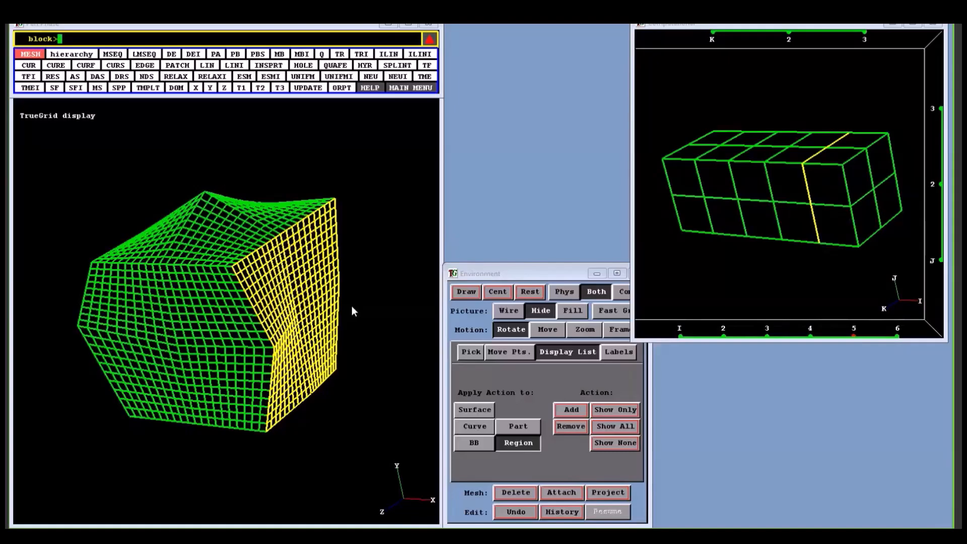
{"action": "mouse_move", "coordinate": [346, 325]}
{"action": "left_mouse_down"}
{"action": "mouse_move", "coordinate": [368, 283]}
{"action": "mouse_move", "coordinate": [403, 286]}
{"action": "left_mouse_up"}
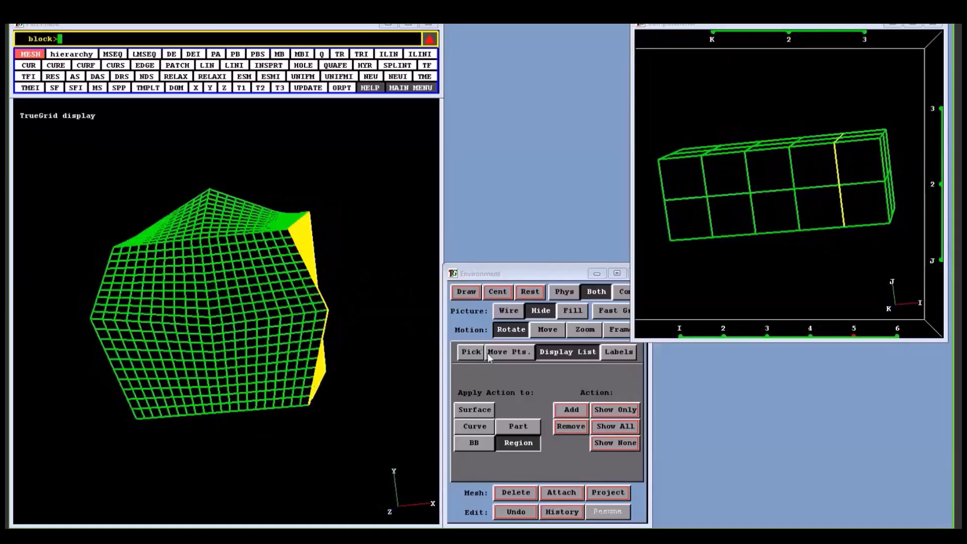
{"action": "left_click", "coordinate": [509, 351]}
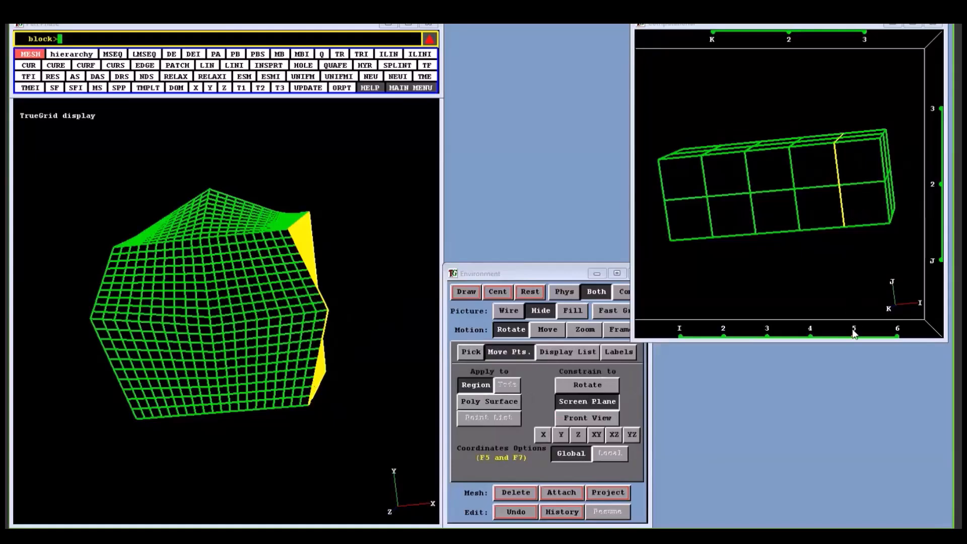
{"action": "left_click", "coordinate": [898, 336]}
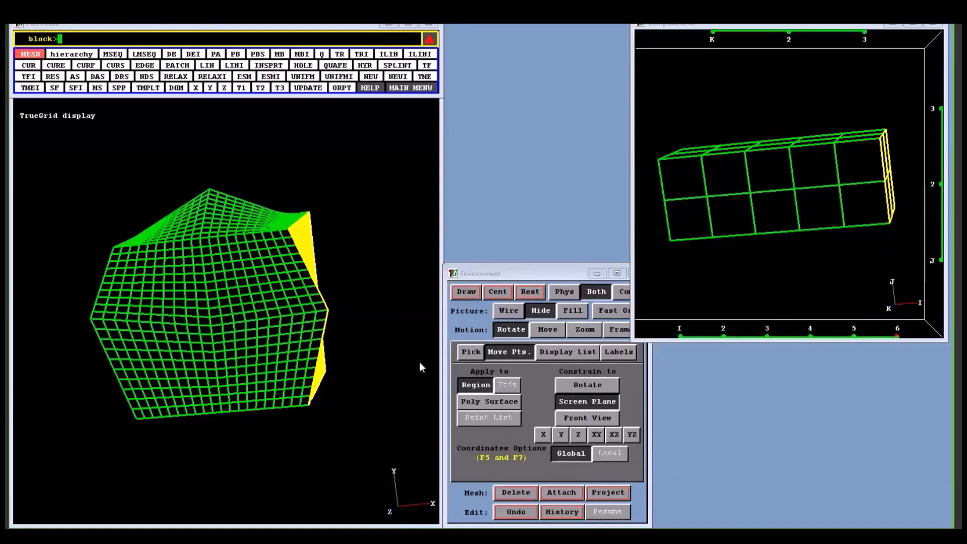
{"action": "left_click", "coordinate": [543, 436]}
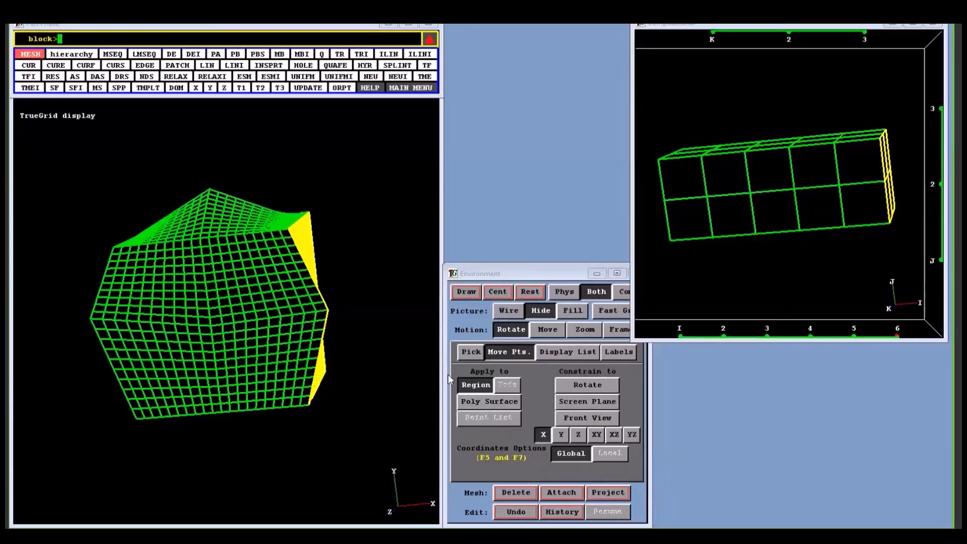
{"action": "left_click", "coordinate": [312, 296]}
{"action": "left_click_drag", "start_coordinate": [312, 296], "coordinate": [354, 304]}
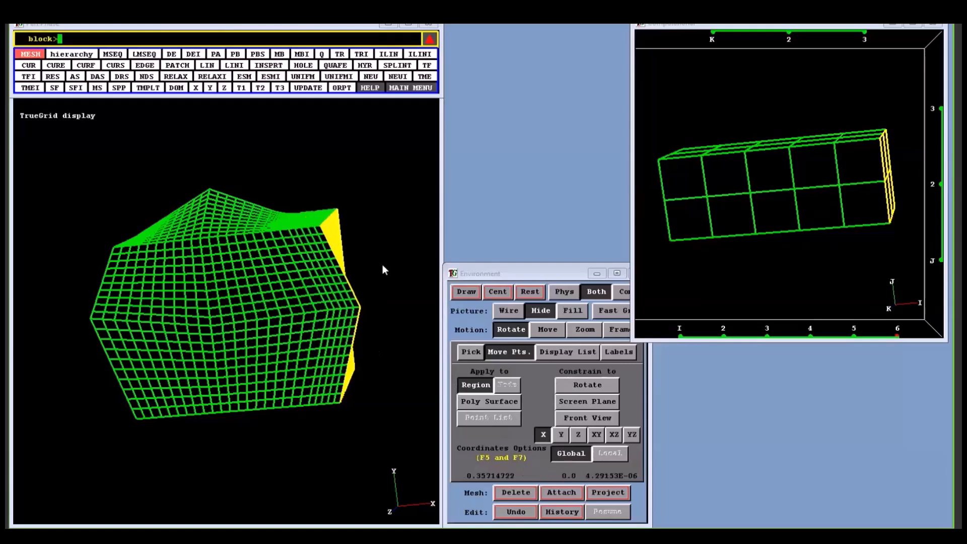
{"action": "middle_click_drag", "start_coordinate": [383, 264], "coordinate": [401, 155]}
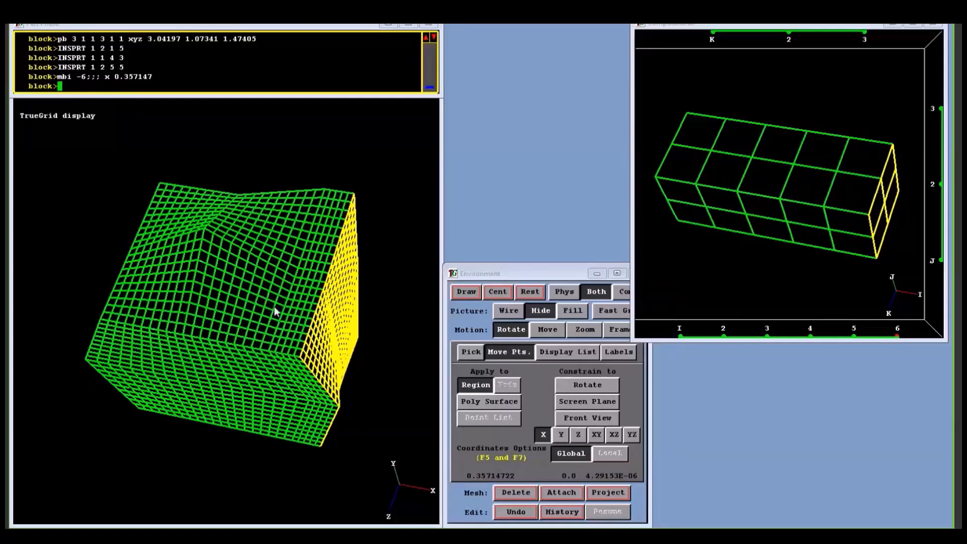
Step: Insert a regular I-partition on the left side of the parent partition at i-index 1, with 3 elements to the new partition
{"action": "left_click", "coordinate": [897, 330]}
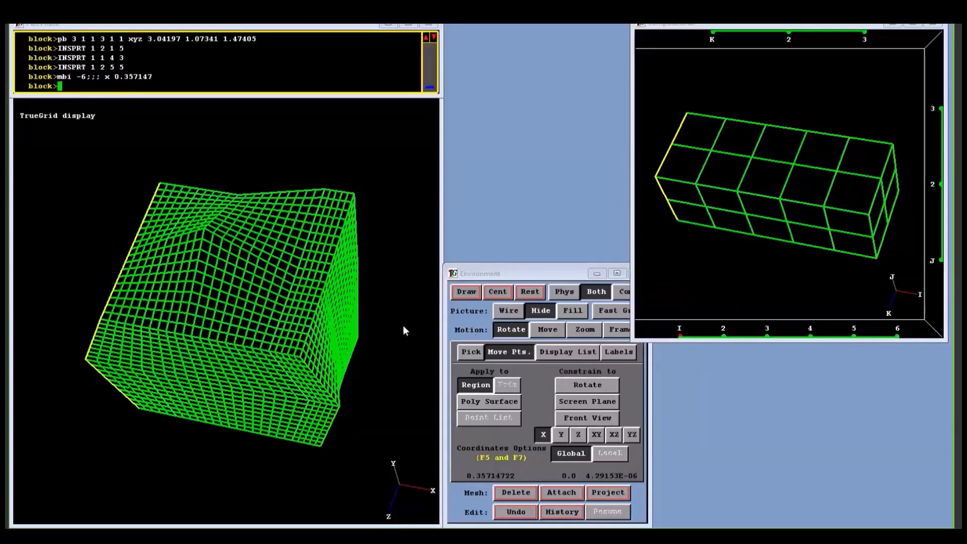
{"action": "left_click_drag", "start_coordinate": [250, 300], "coordinate": [343, 236]}
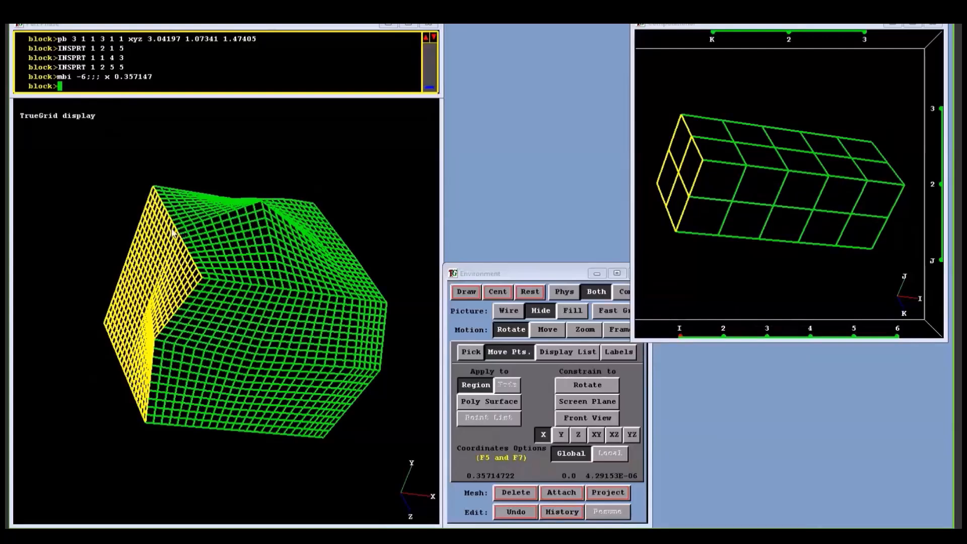
{"action": "left_click_drag", "start_coordinate": [262, 230], "coordinate": [112, 241]}
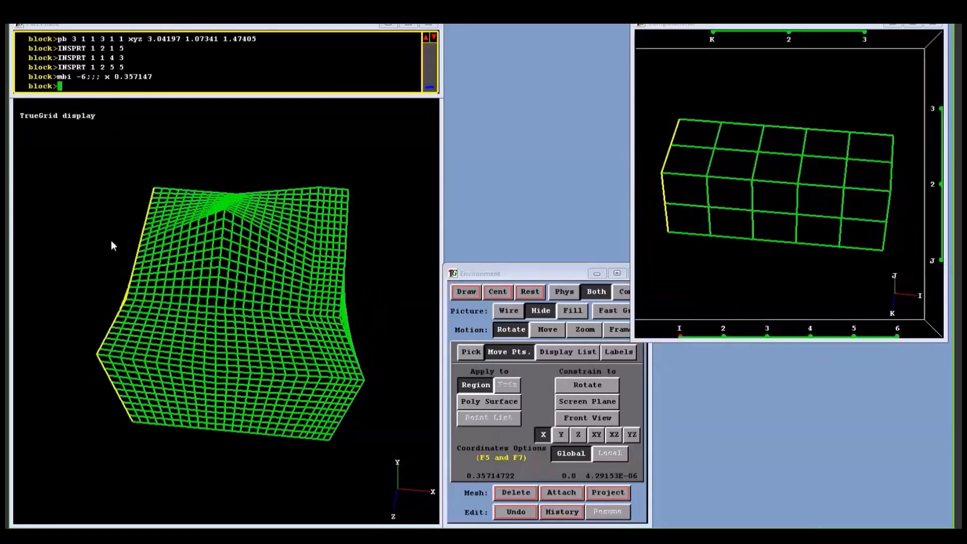
{"action": "left_click", "coordinate": [283, 59]}
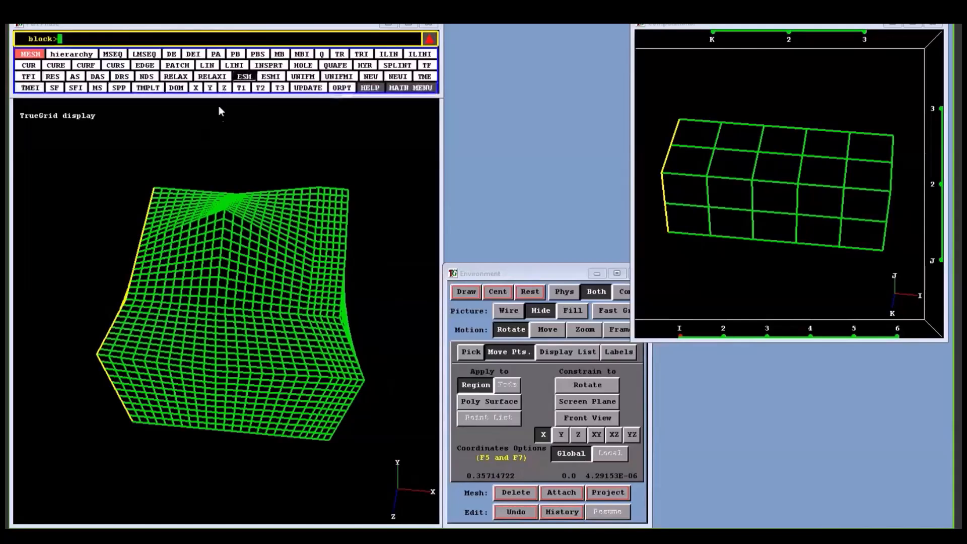
{"action": "left_click", "coordinate": [270, 66]}
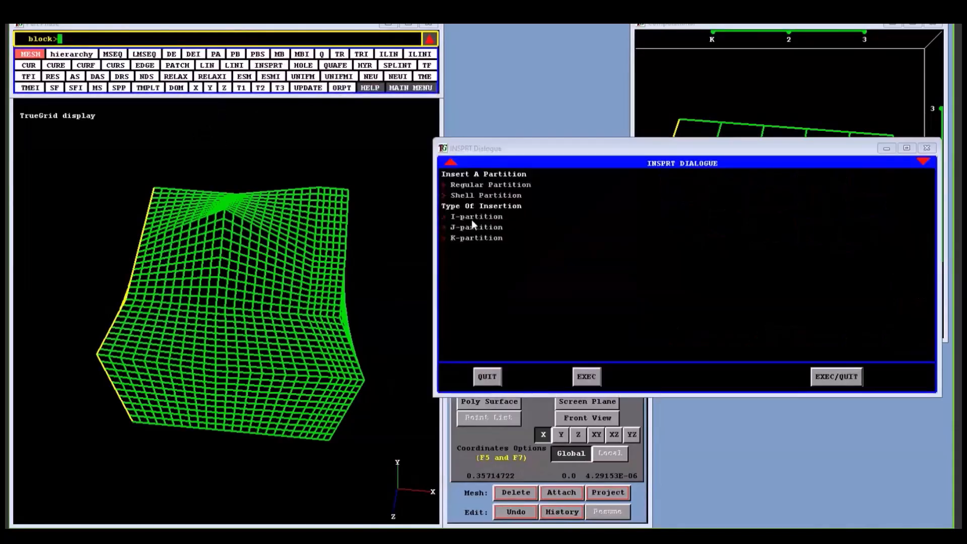
{"action": "left_click", "coordinate": [488, 185]}
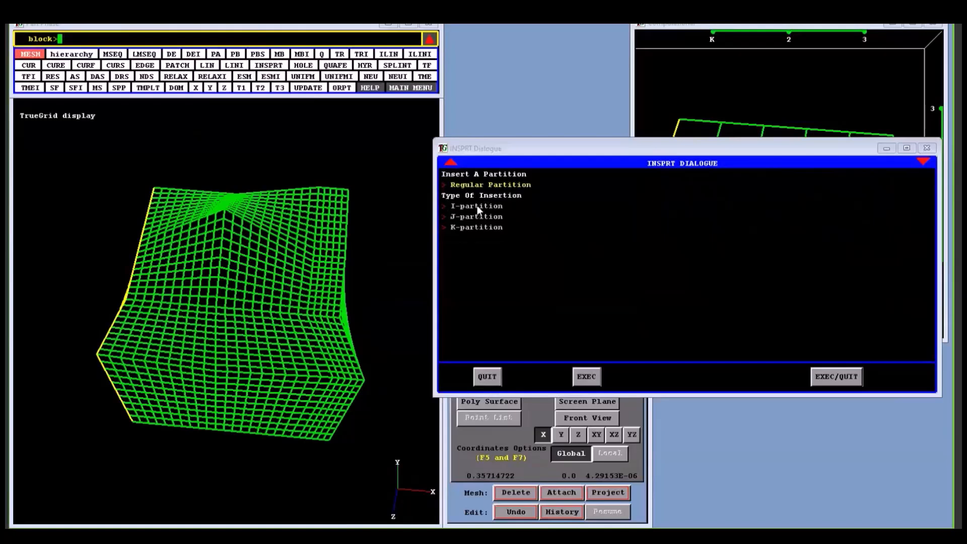
{"action": "left_click", "coordinate": [476, 206]}
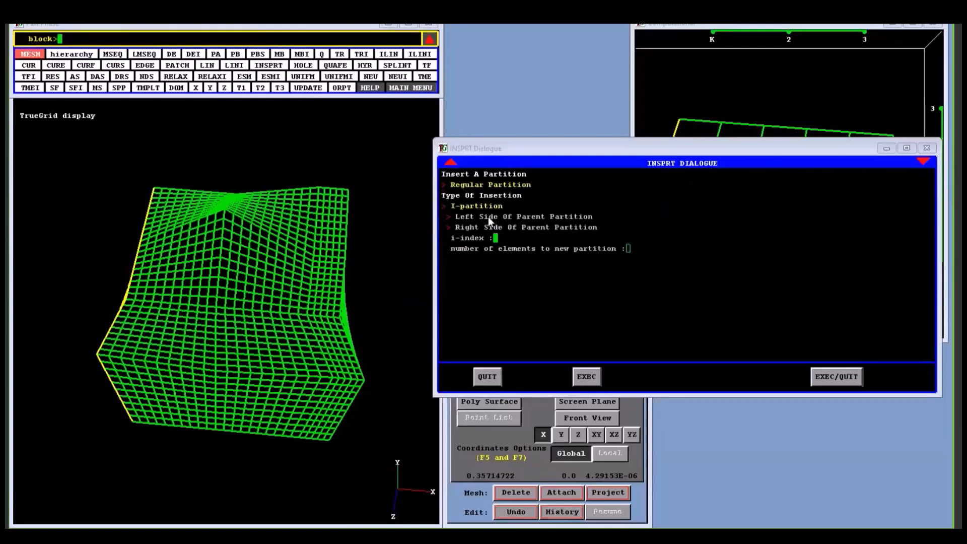
{"action": "left_click", "coordinate": [488, 216]}
{"action": "type", "text": "1"}
{"action": "key", "text": "Return"}
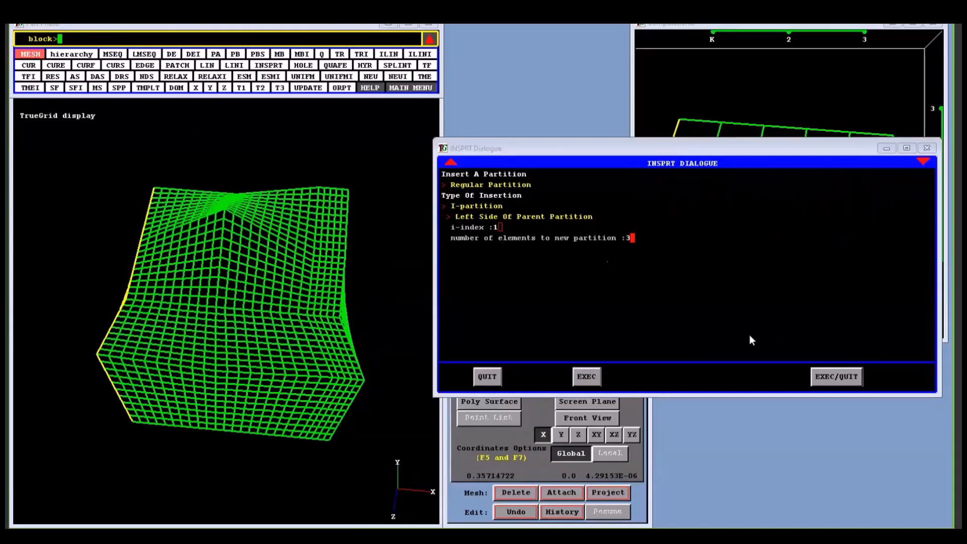
{"action": "left_click", "coordinate": [823, 379]}
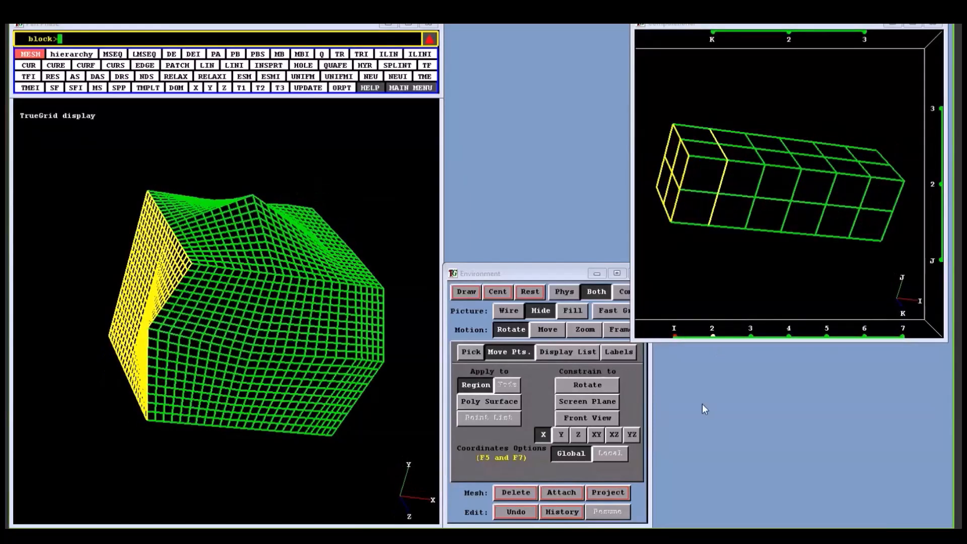
Step: Move the region at i-index 1 (j 1 to 3, k 1 to 3) along an x-y plane vector with x-offset -2, and redraw the mesh
{"action": "left_click", "coordinate": [713, 335]}
{"action": "mouse_move", "coordinate": [391, 288]}
{"action": "left_mouse_down"}
{"action": "mouse_move", "coordinate": [356, 265]}
{"action": "mouse_move", "coordinate": [374, 258]}
{"action": "mouse_move", "coordinate": [375, 284]}
{"action": "left_mouse_up"}
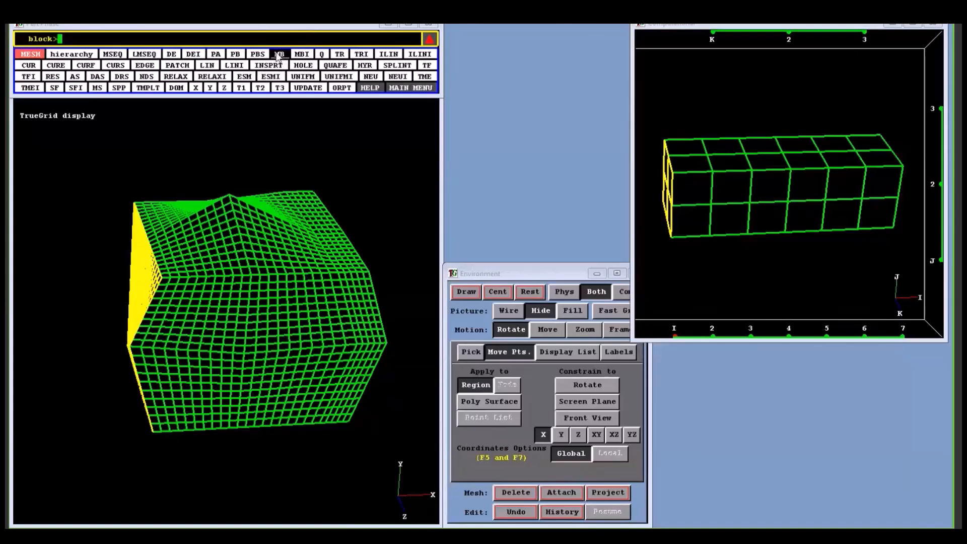
{"action": "left_click", "coordinate": [278, 54]}
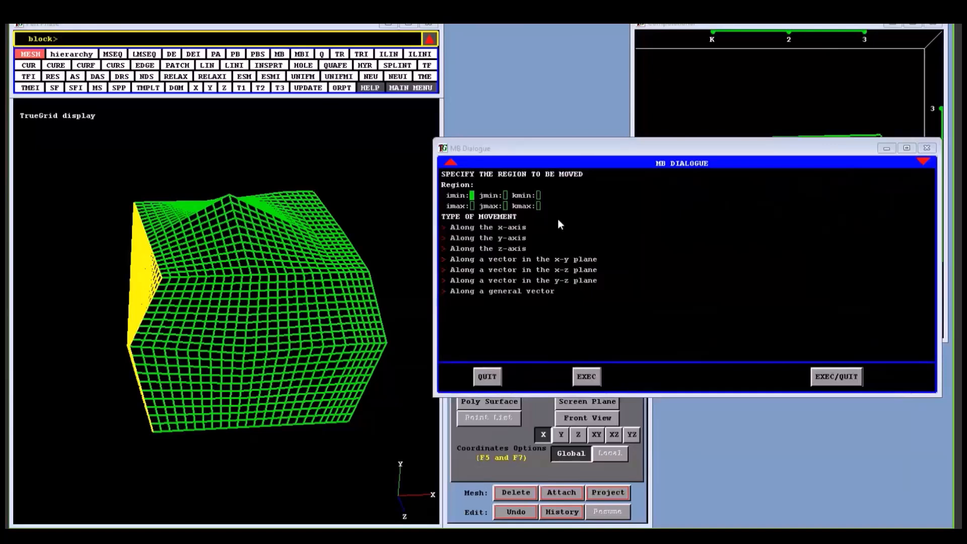
{"action": "key", "text": "F1"}
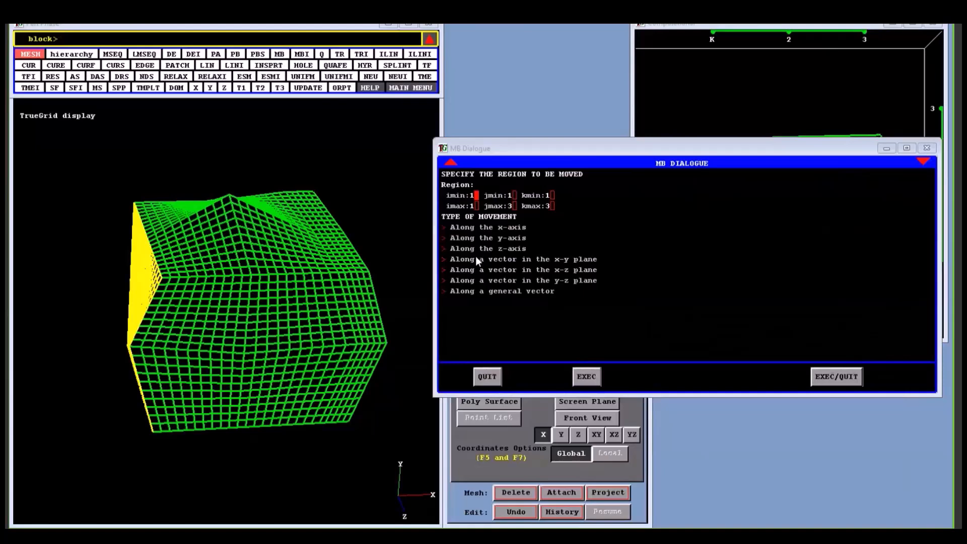
{"action": "left_click", "coordinate": [548, 259]}
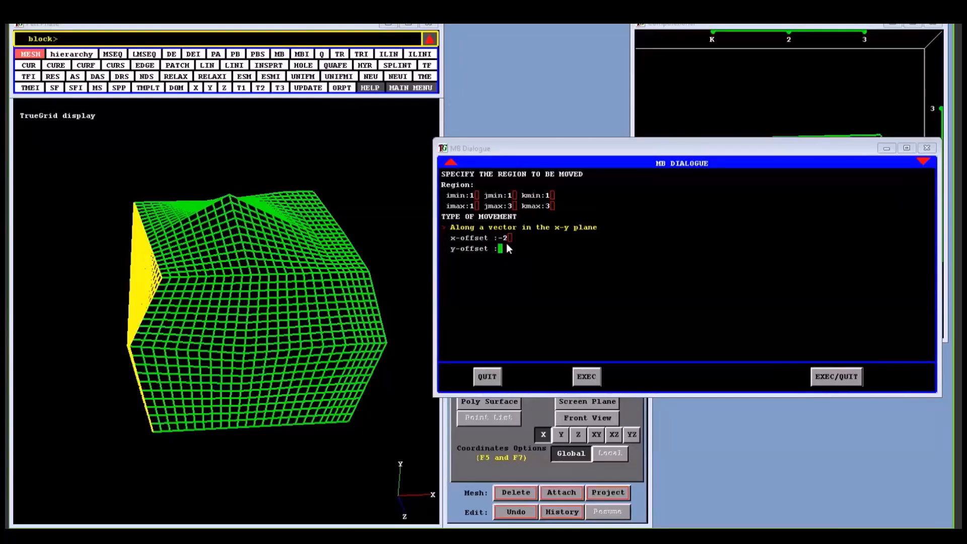
{"action": "left_click", "coordinate": [840, 378]}
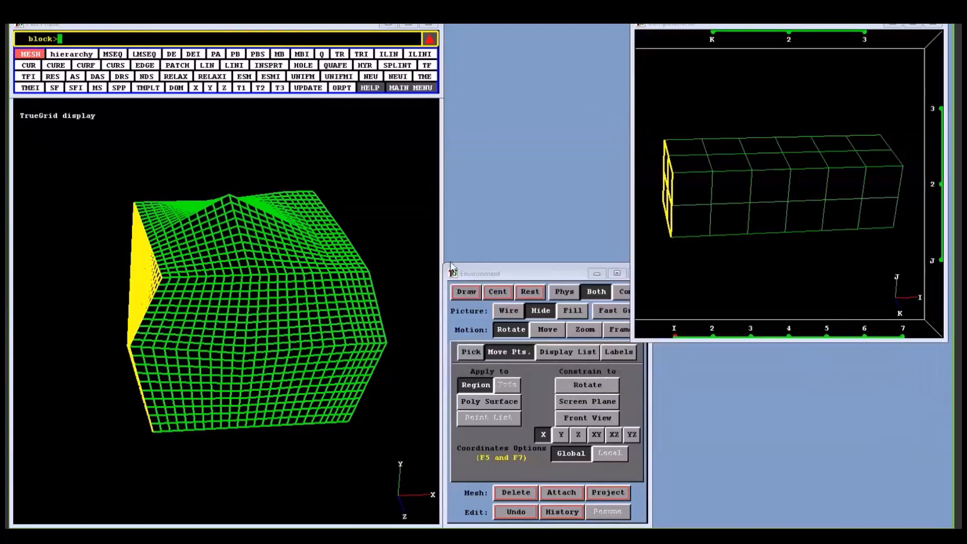
{"action": "left_click", "coordinate": [465, 292]}
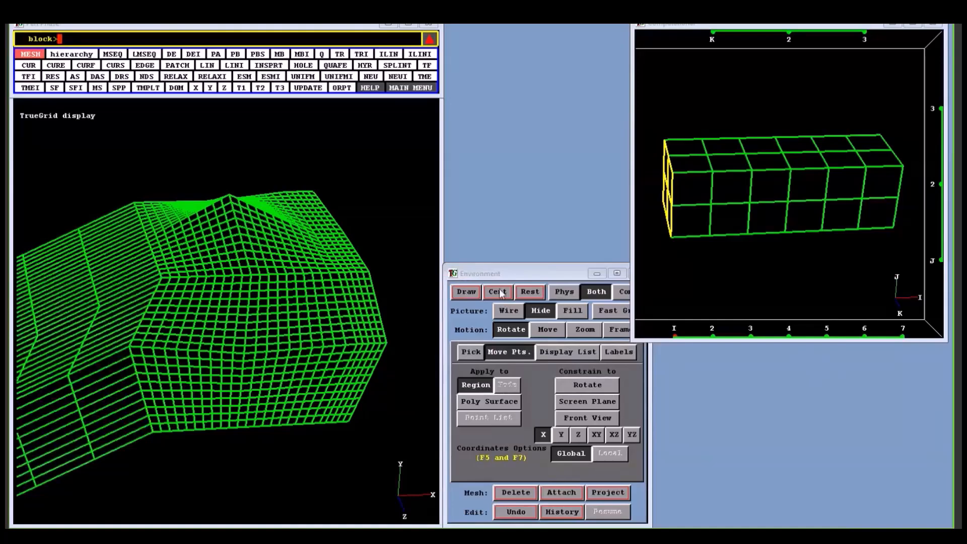
Step: Examine the mesh from several angles and review the logged MB and MBI commands in the command history
{"action": "left_click", "coordinate": [506, 298]}
{"action": "left_click_drag", "start_coordinate": [343, 315], "coordinate": [416, 241]}
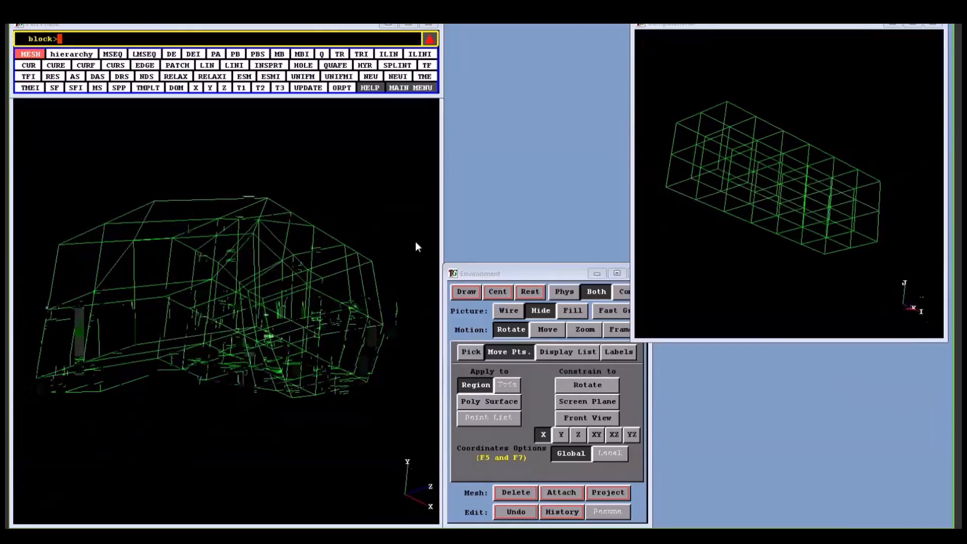
{"action": "left_click_drag", "start_coordinate": [346, 235], "coordinate": [296, 379]}
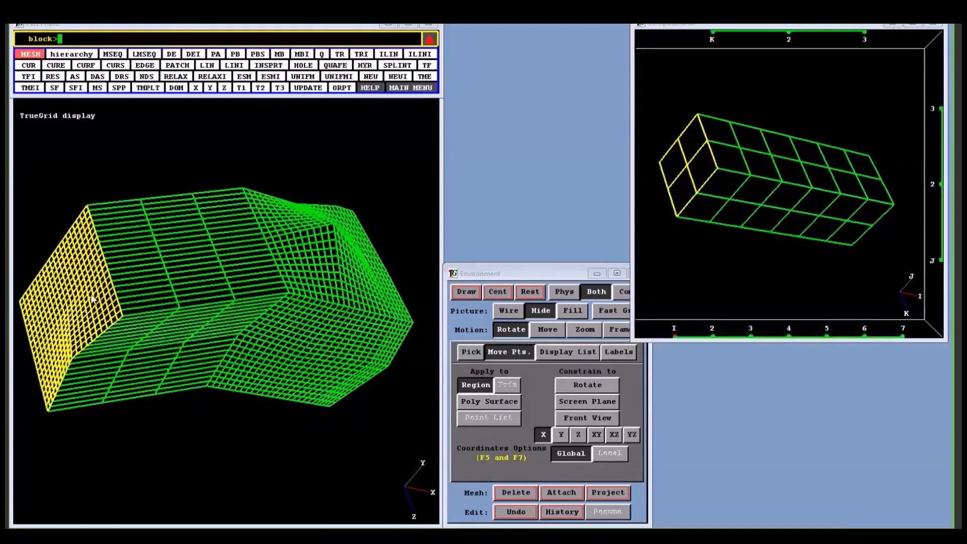
{"action": "left_click_drag", "start_coordinate": [296, 320], "coordinate": [238, 292]}
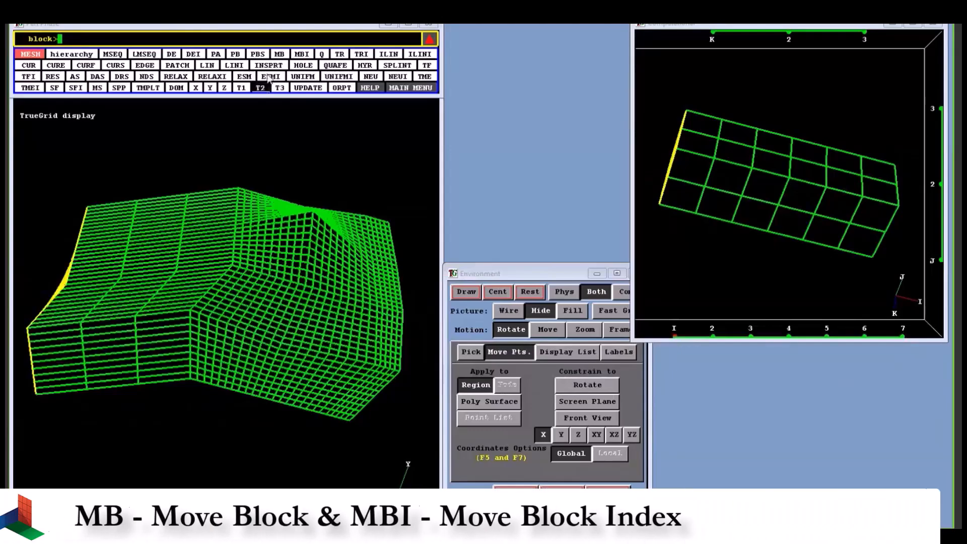
{"action": "left_click", "coordinate": [301, 54]}
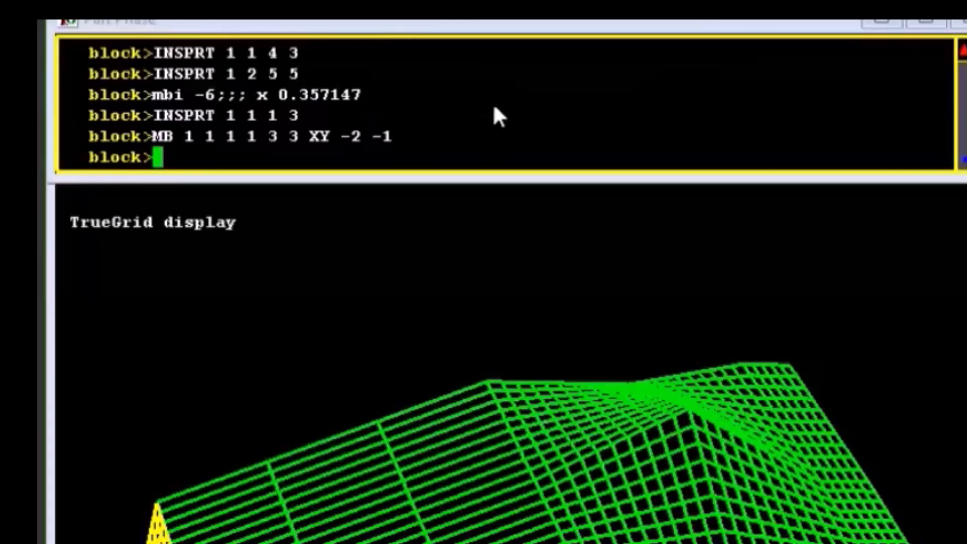
{"action": "left_click", "coordinate": [553, 94]}
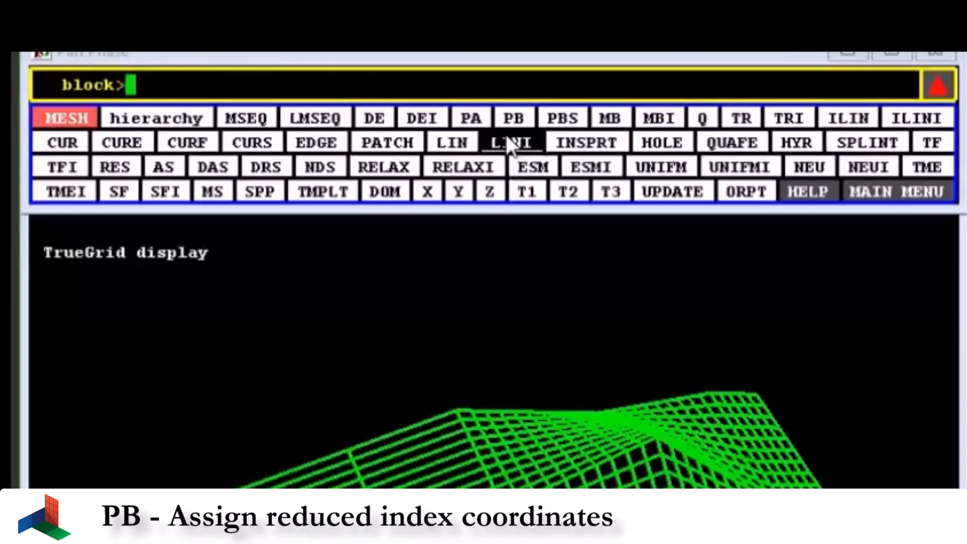
Step: Try assigning y-coordinate .5 to the region at i-index 1 (j 1 to 3, k 1 to 3) with PB, and undo it
{"action": "left_click", "coordinate": [512, 117]}
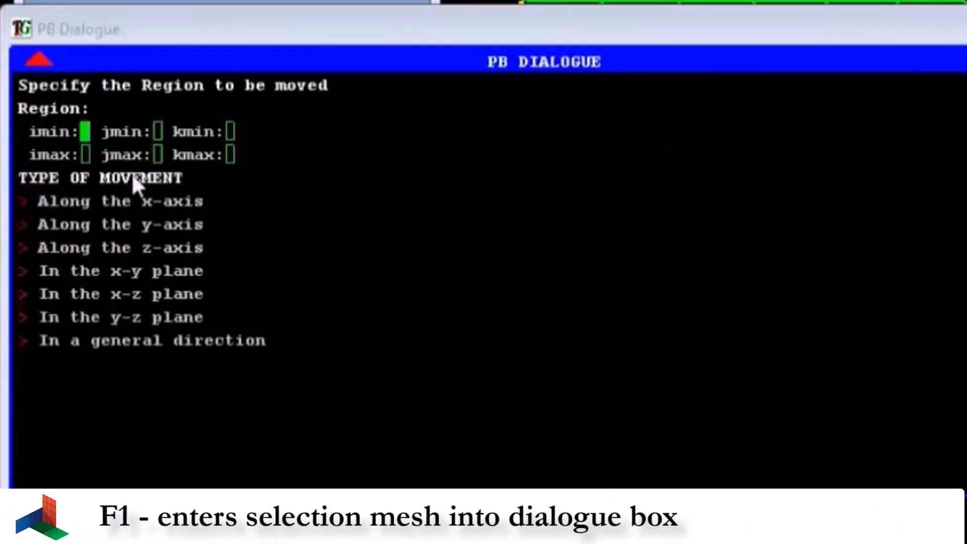
{"action": "key", "text": "F1"}
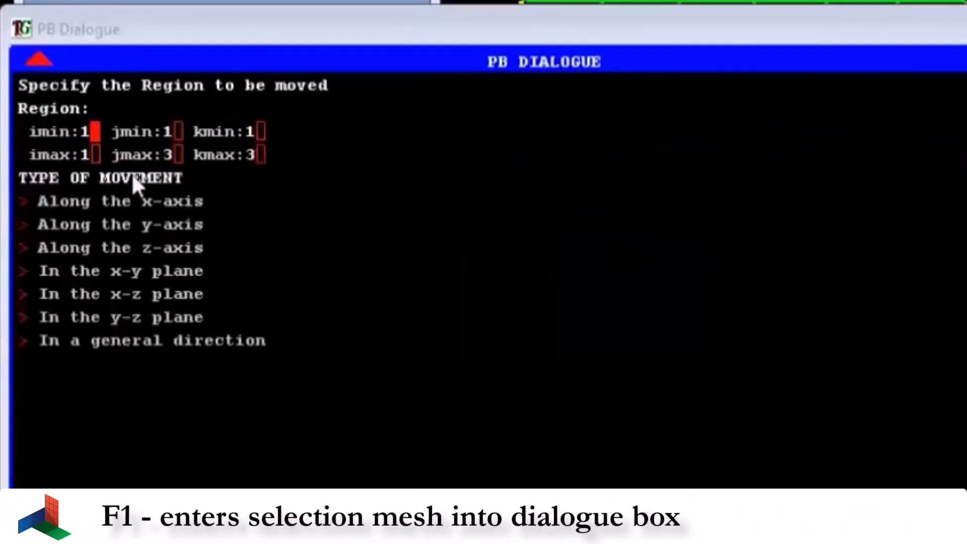
{"action": "left_click", "coordinate": [170, 224]}
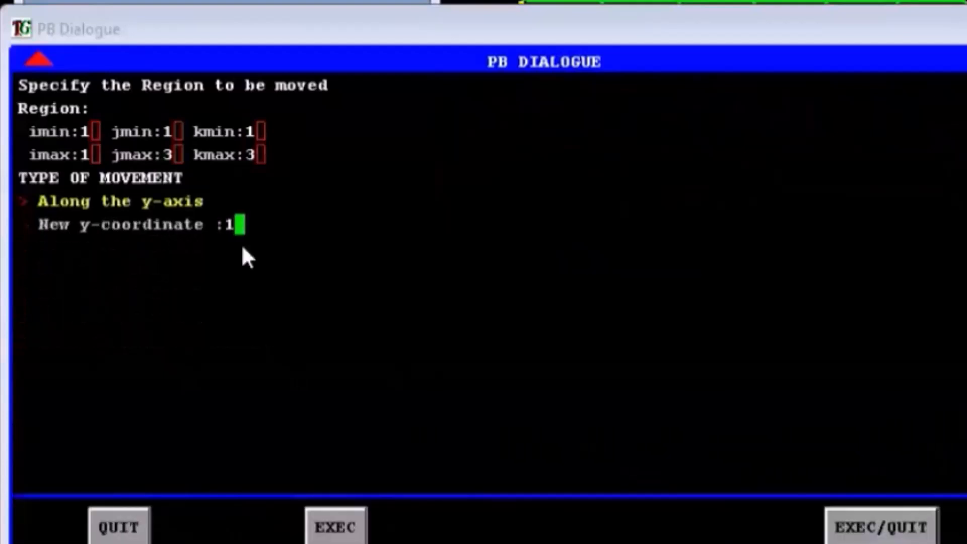
{"action": "type", "text": ".5"}
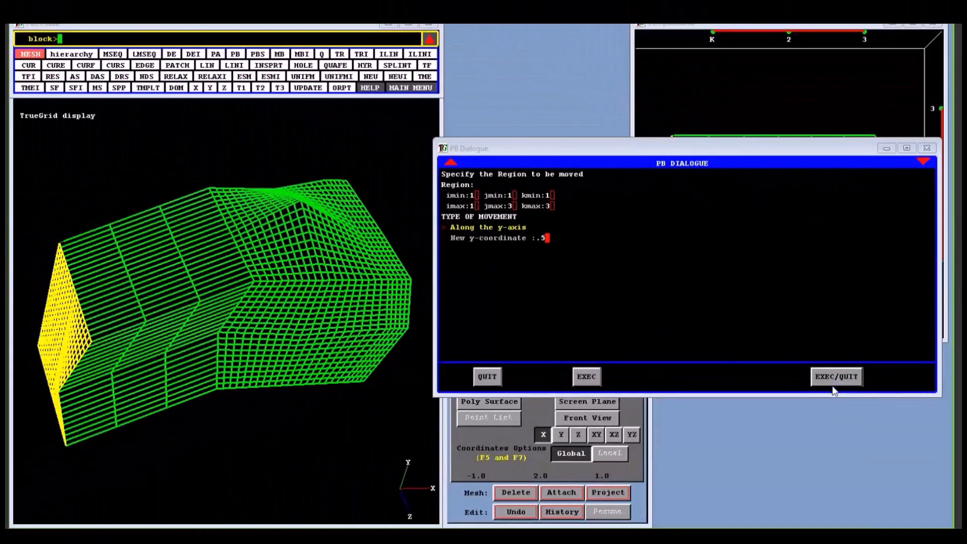
{"action": "left_click", "coordinate": [836, 377]}
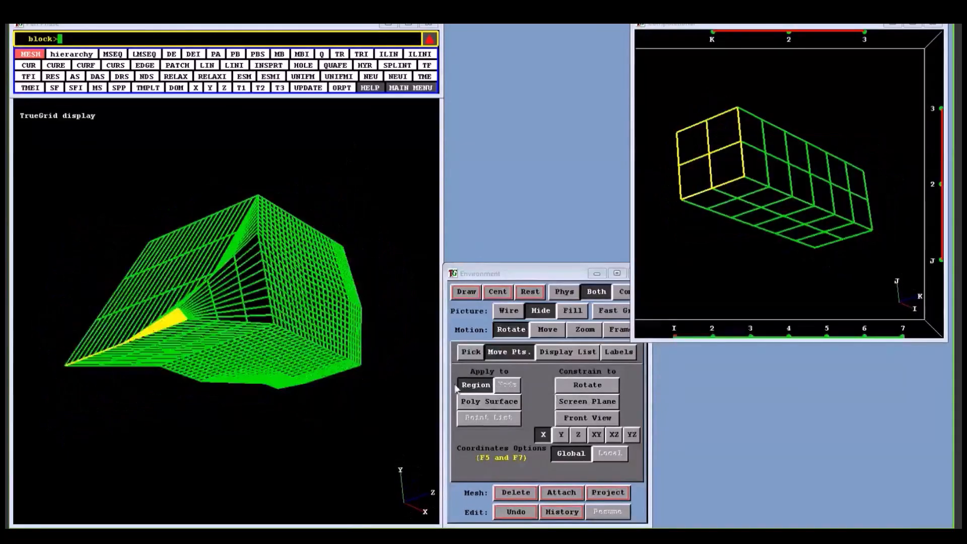
{"action": "left_click", "coordinate": [516, 511]}
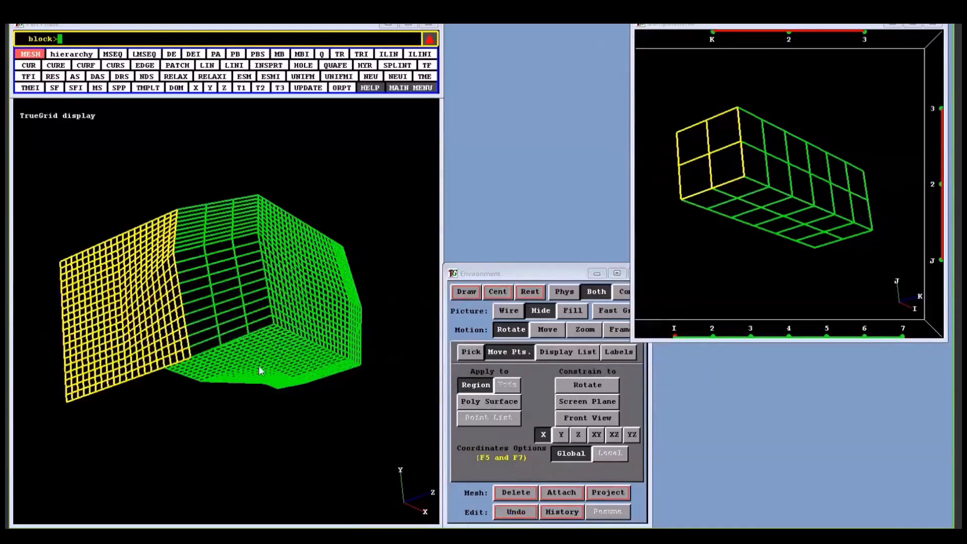
Step: Attach the selected i-index 1 region to mesh node 2 8 21 in the X coordinate only, and review the recorded command
{"action": "middle_click_drag", "start_coordinate": [382, 323], "coordinate": [313, 175]}
{"action": "middle_click_drag", "start_coordinate": [187, 157], "coordinate": [317, 357]}
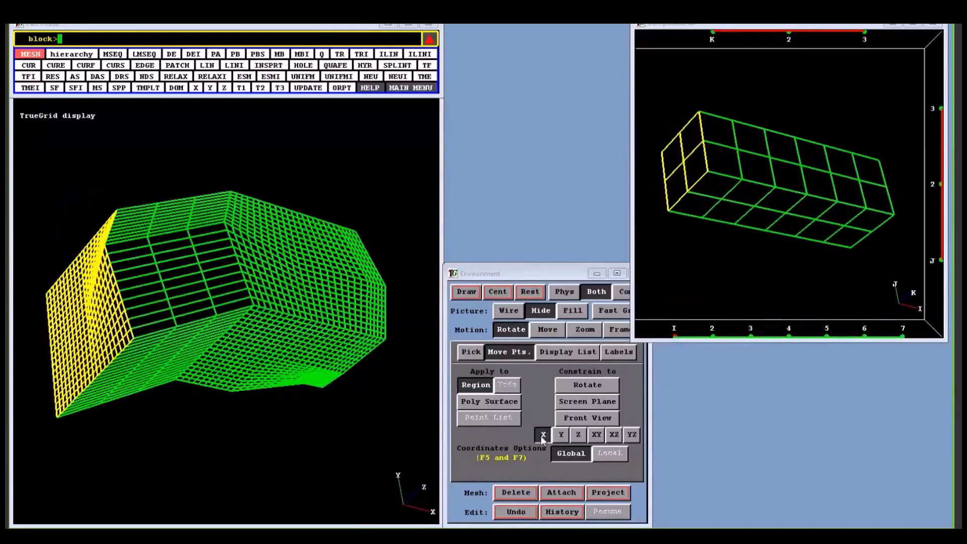
{"action": "left_click", "coordinate": [472, 354]}
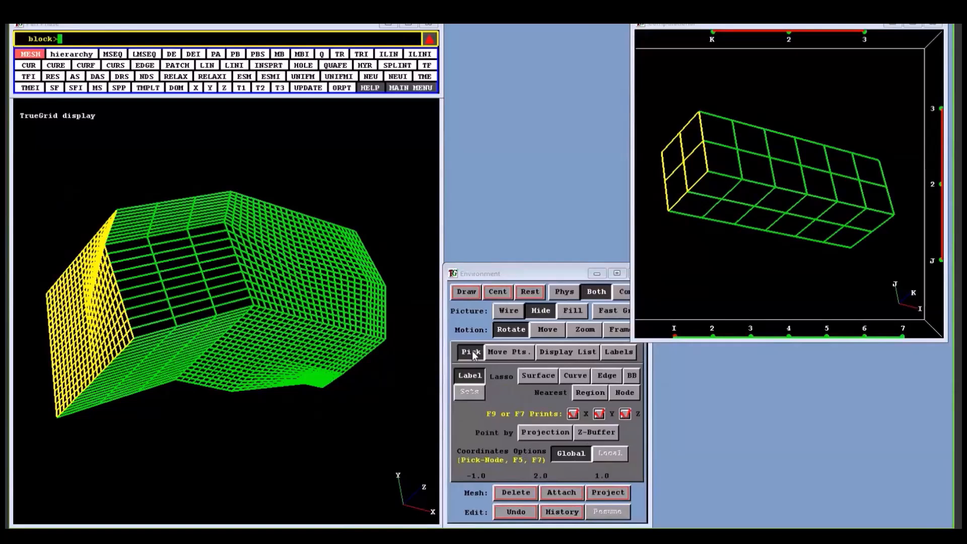
{"action": "left_click", "coordinate": [599, 415]}
{"action": "left_click", "coordinate": [625, 414]}
{"action": "left_click", "coordinate": [616, 393]}
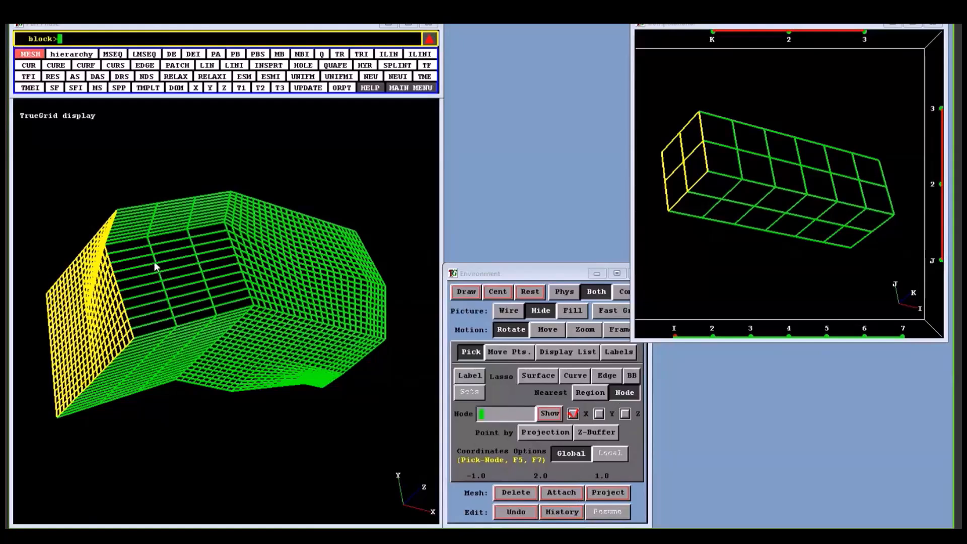
{"action": "left_click", "coordinate": [157, 267]}
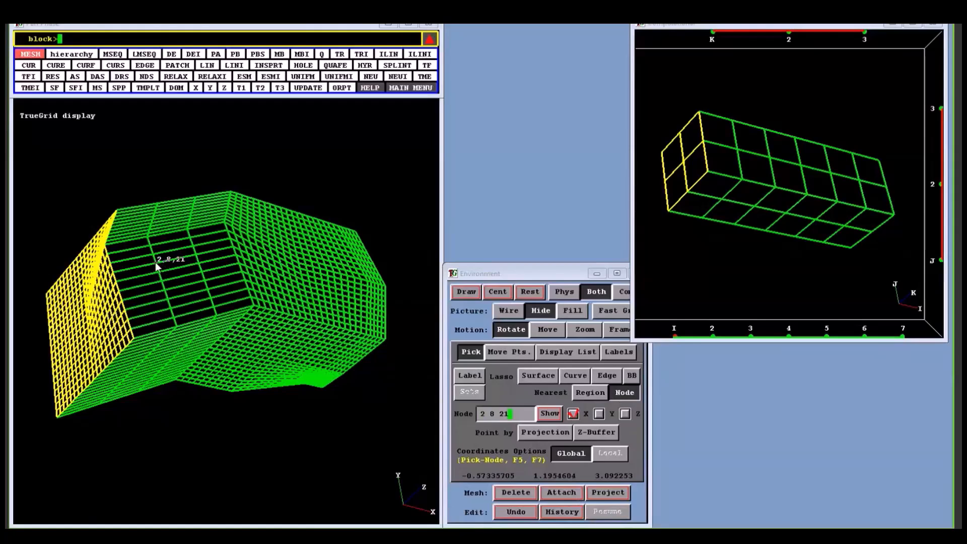
{"action": "left_click", "coordinate": [563, 494]}
{"action": "mouse_move", "coordinate": [283, 330]}
{"action": "middle_mouse_down"}
{"action": "mouse_move", "coordinate": [288, 249]}
{"action": "mouse_move", "coordinate": [237, 270]}
{"action": "mouse_move", "coordinate": [383, 234]}
{"action": "mouse_move", "coordinate": [324, 277]}
{"action": "mouse_move", "coordinate": [283, 398]}
{"action": "middle_mouse_up"}
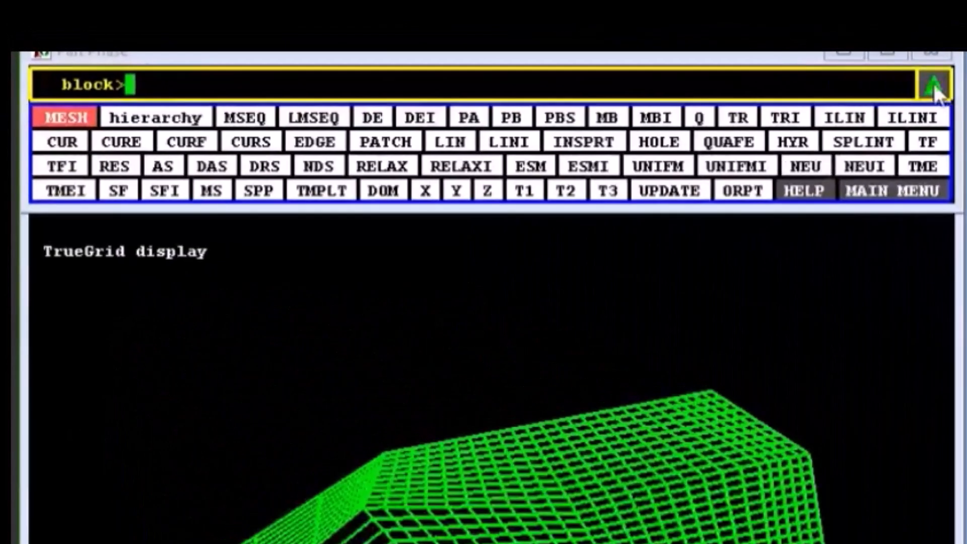
{"action": "left_click", "coordinate": [891, 85]}
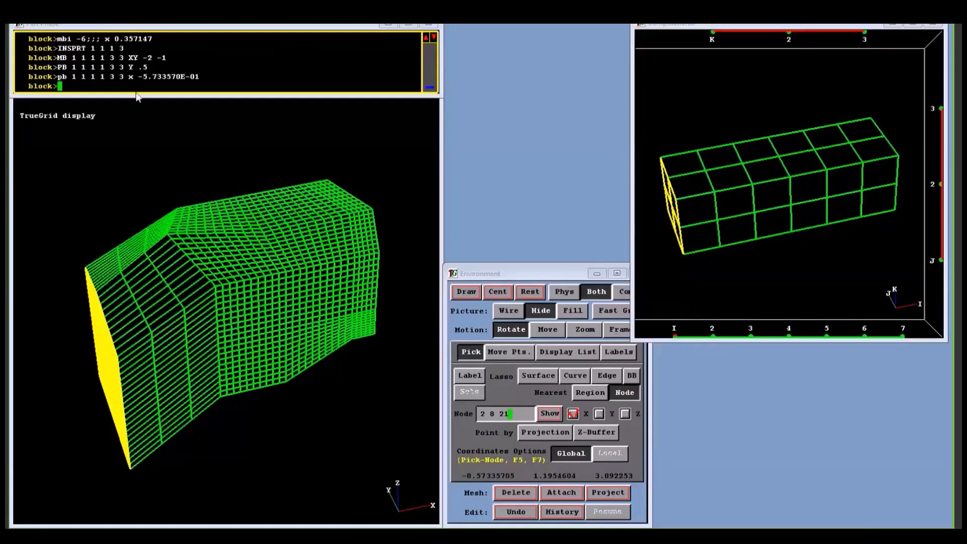
{"action": "left_click", "coordinate": [209, 60]}
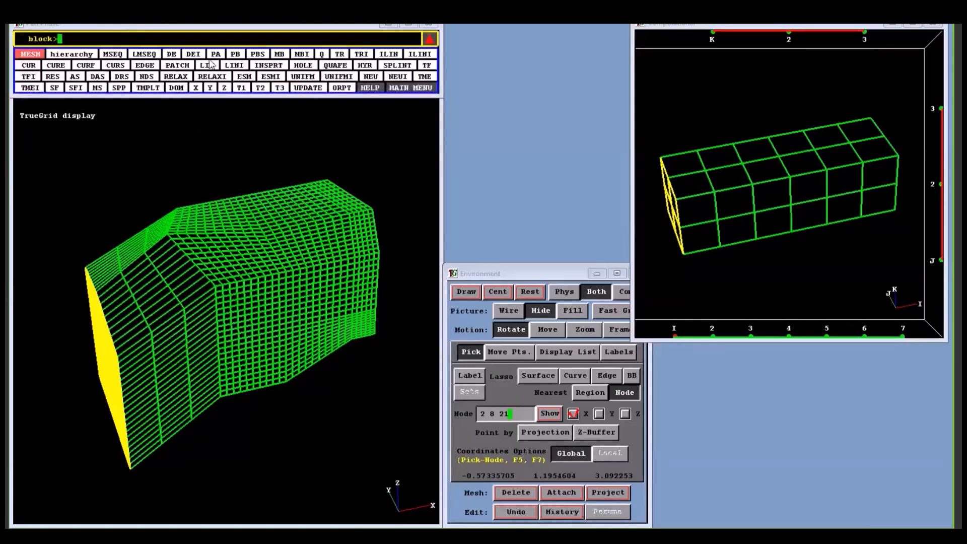